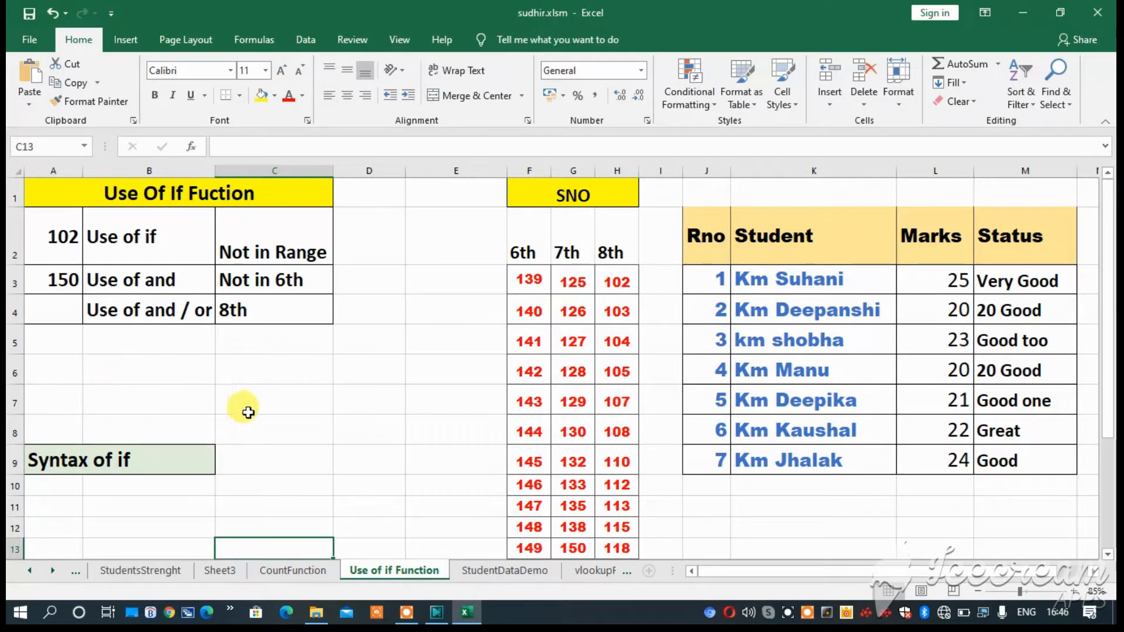
Start an IF formula in cell C9 to view the function's argument syntax, and discard the entry.
{"action": "left_click", "coordinate": [260, 458]}
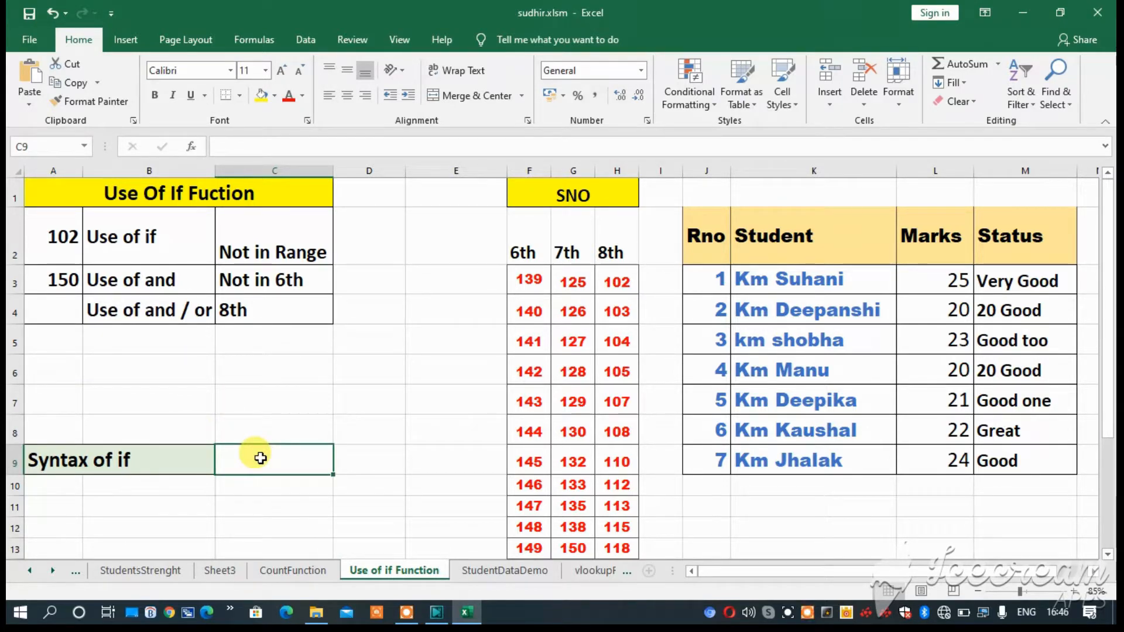
{"action": "type", "text": "="}
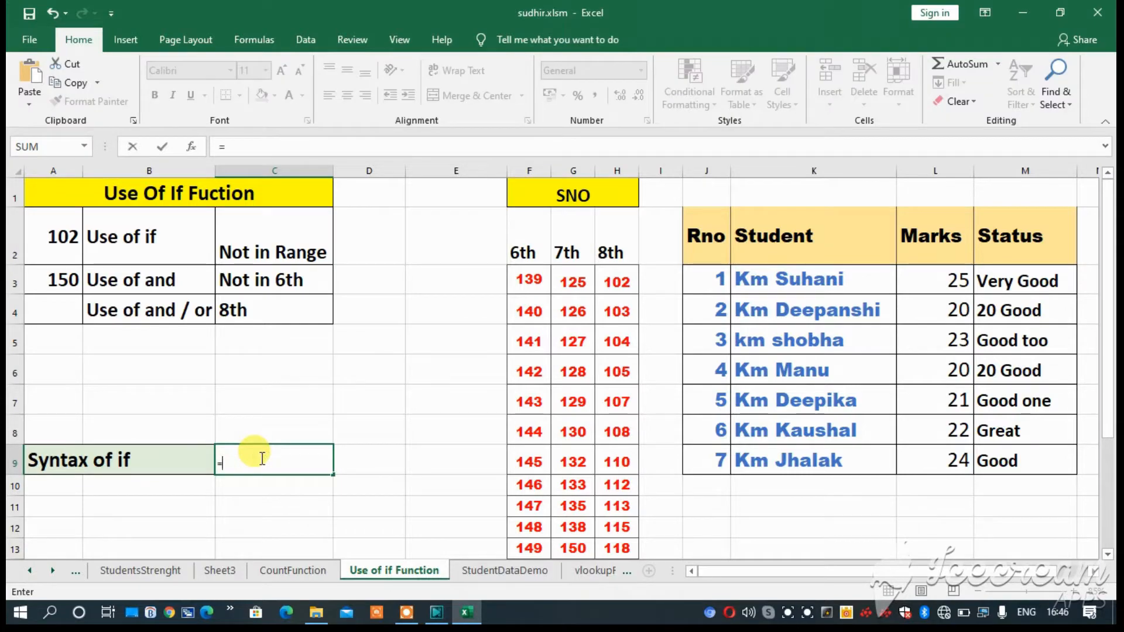
{"action": "type", "text": "if"}
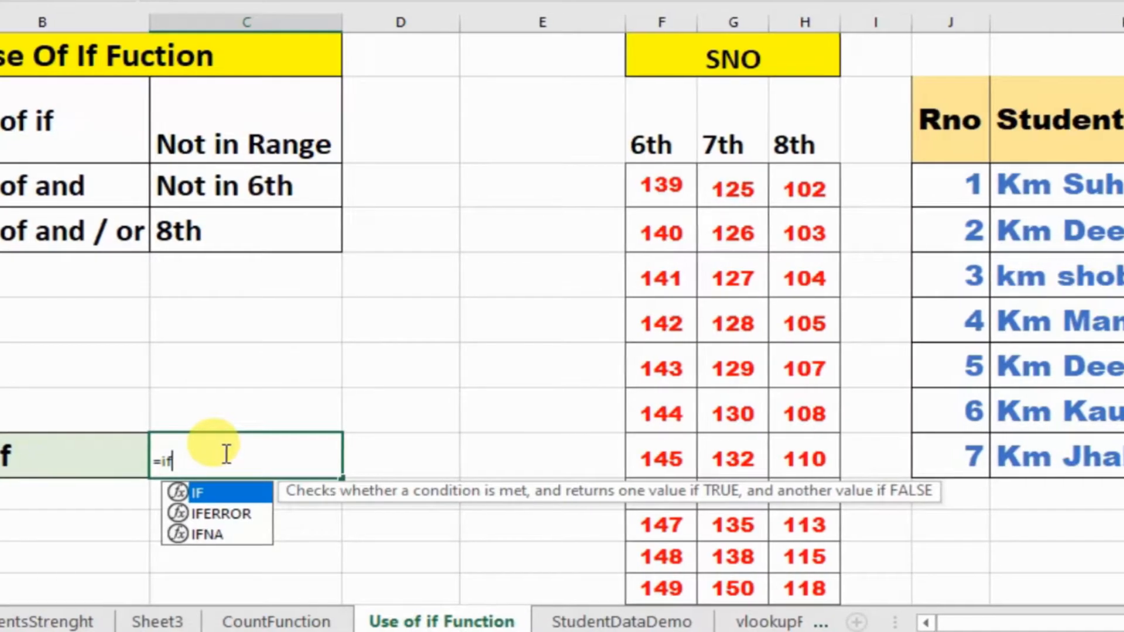
{"action": "key", "text": "Tab"}
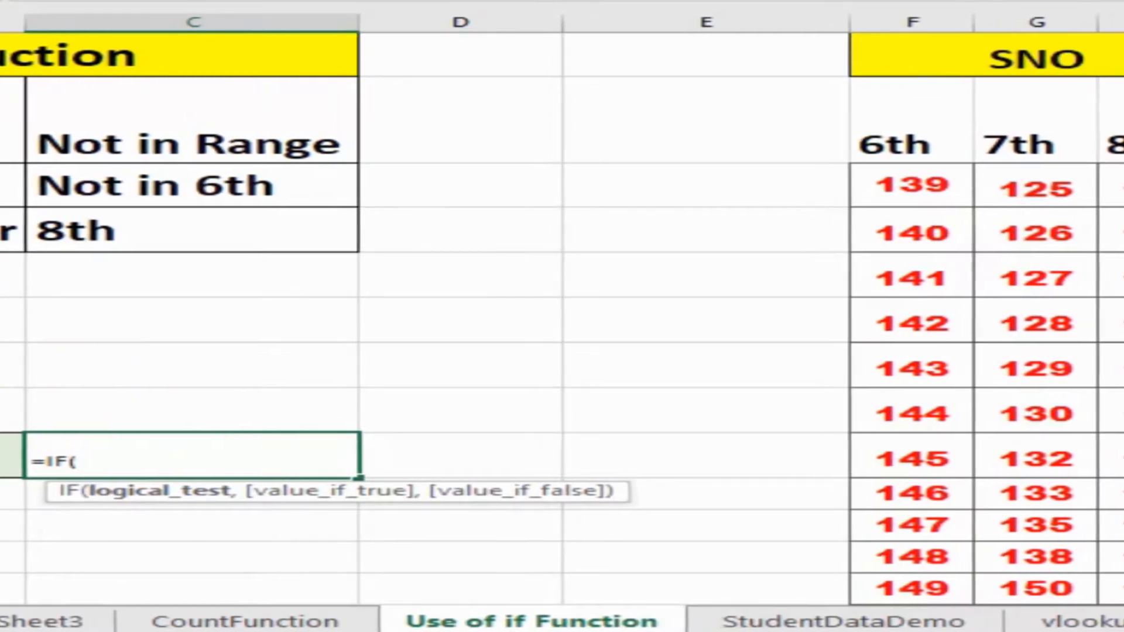
{"action": "key", "text": "Escape"}
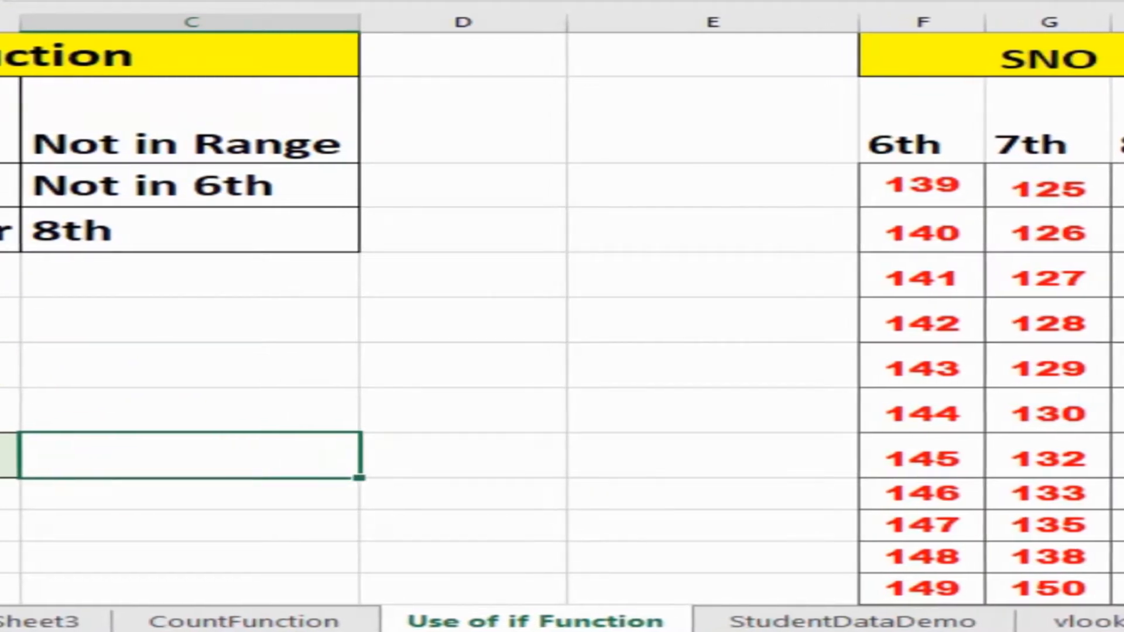
Check the IF formula in C2 and change its input value in cell A2 to 10.
{"action": "left_click", "coordinate": [111, 145]}
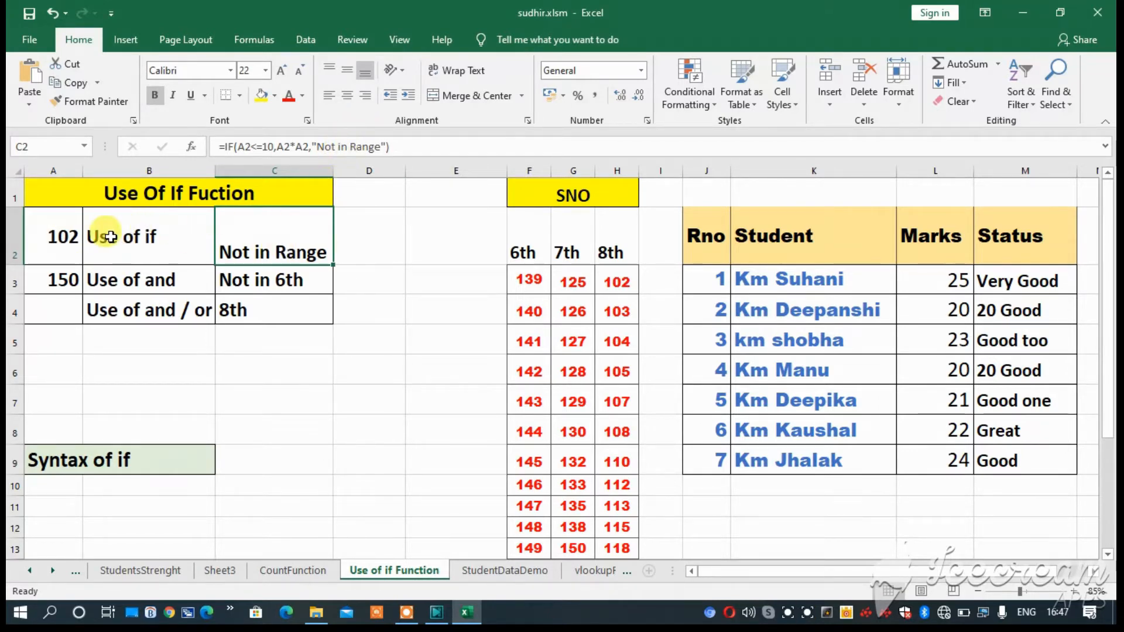
{"action": "left_click", "coordinate": [69, 234]}
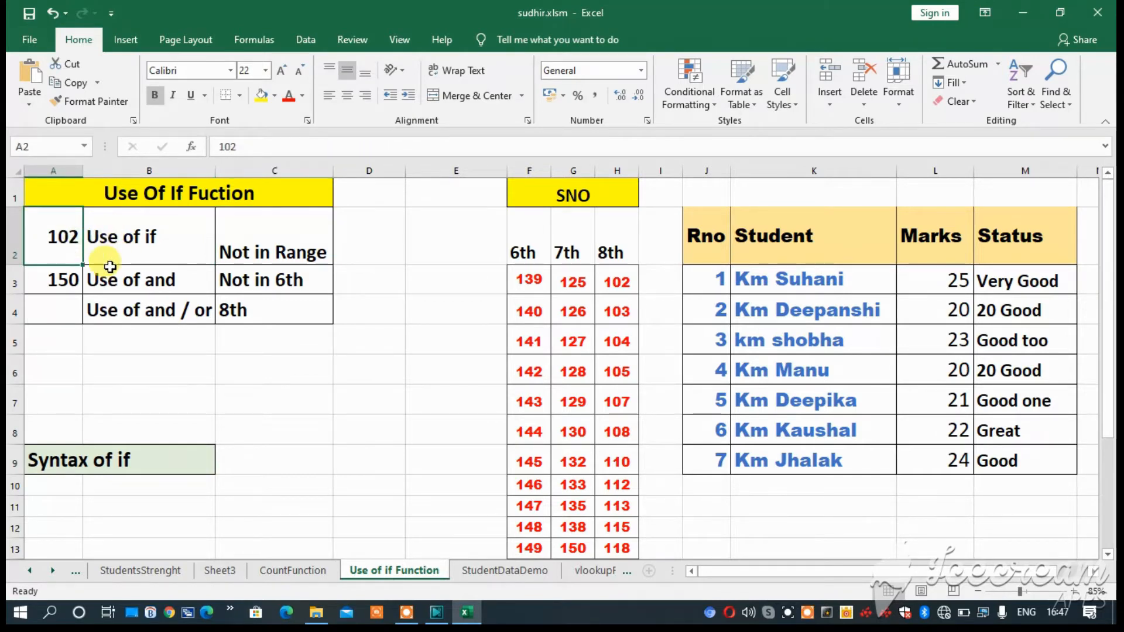
{"action": "type", "text": "1"}
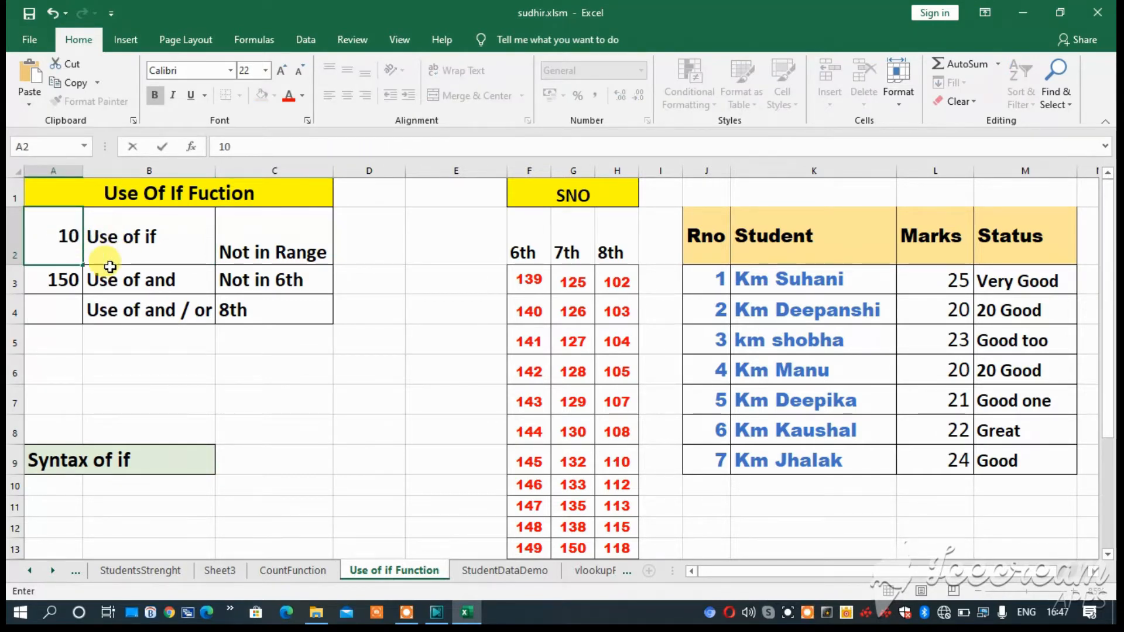
{"action": "type", "text": "0"}
{"action": "key", "text": "Return"}
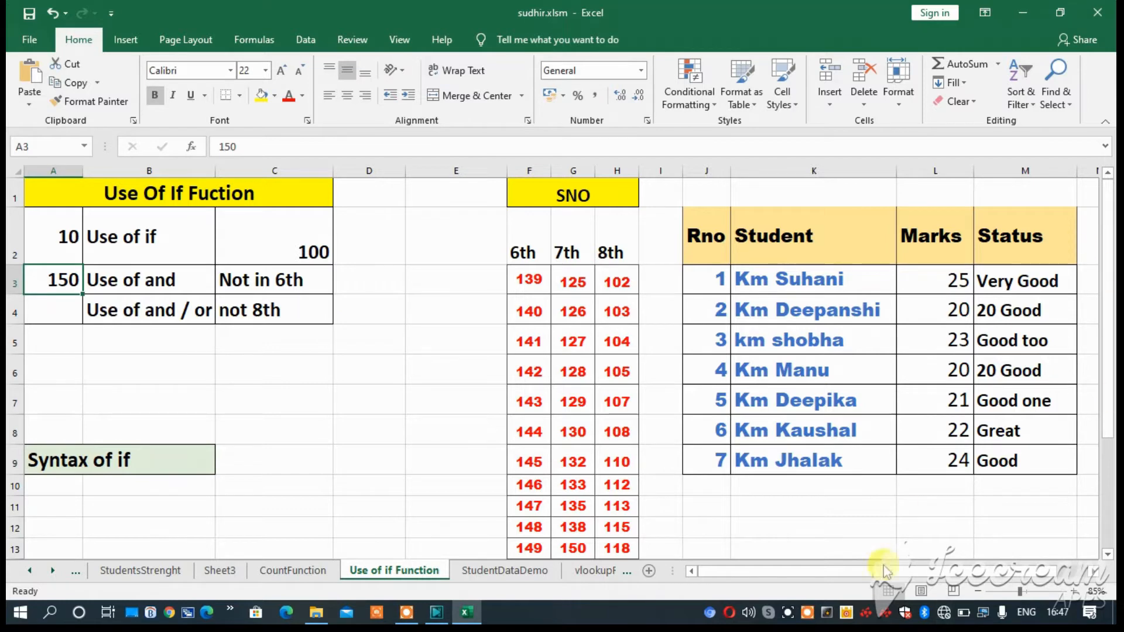
Examine the nested IF formulas in Status cells M3 and M4 of the student marks table.
{"action": "left_click", "coordinate": [1014, 287]}
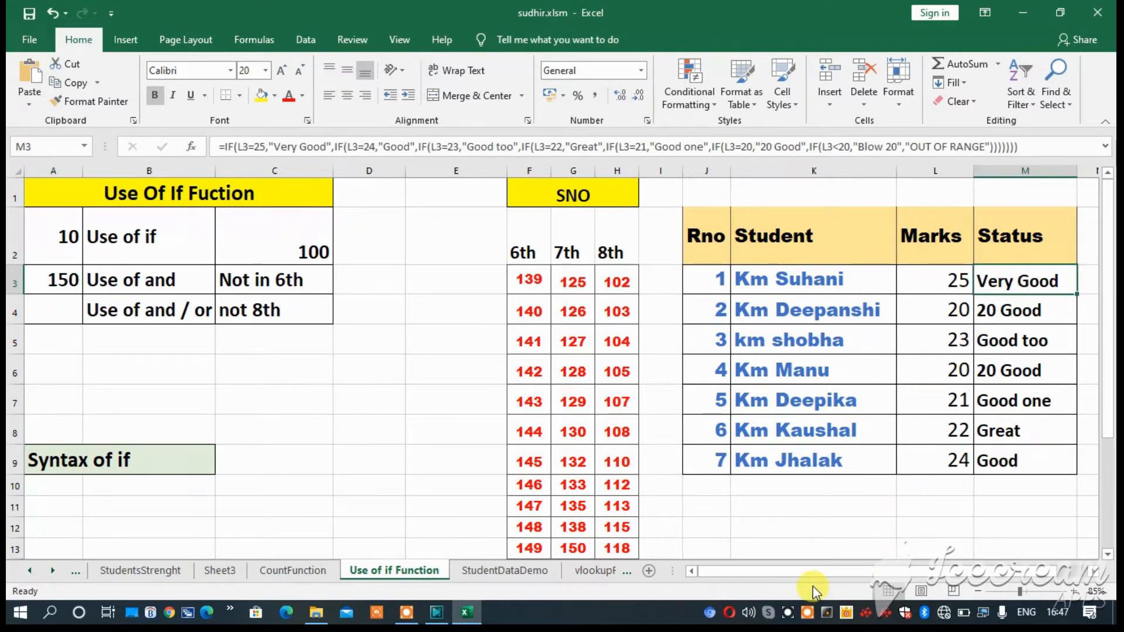
{"action": "scroll", "coordinate": [876, 567], "scroll_direction": "right", "scroll_amount": 1}
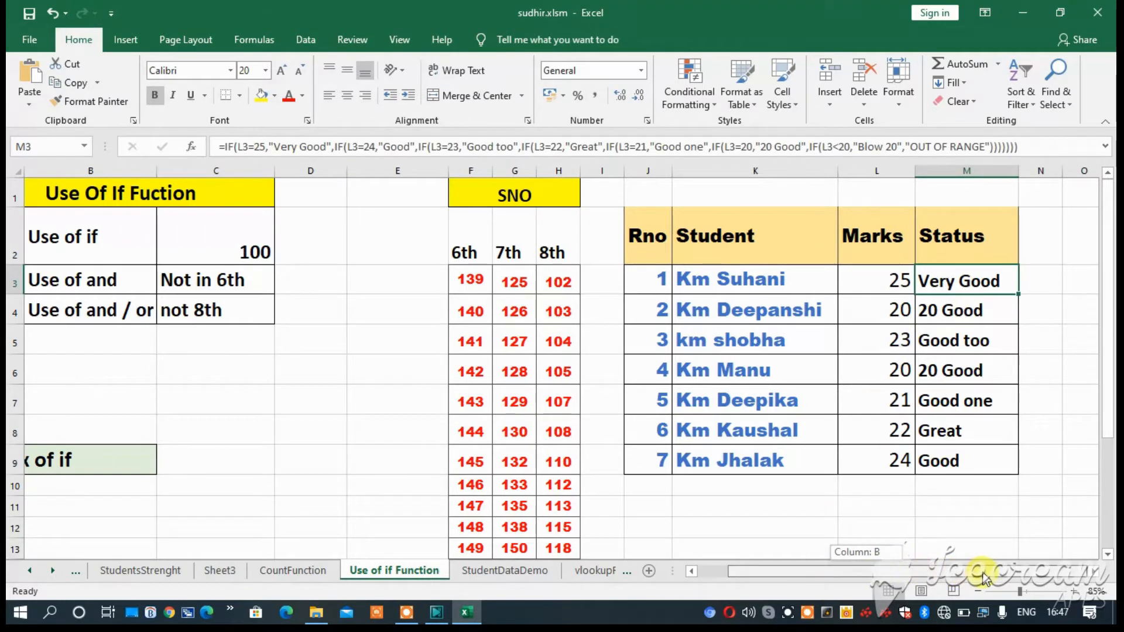
{"action": "left_click", "coordinate": [974, 546]}
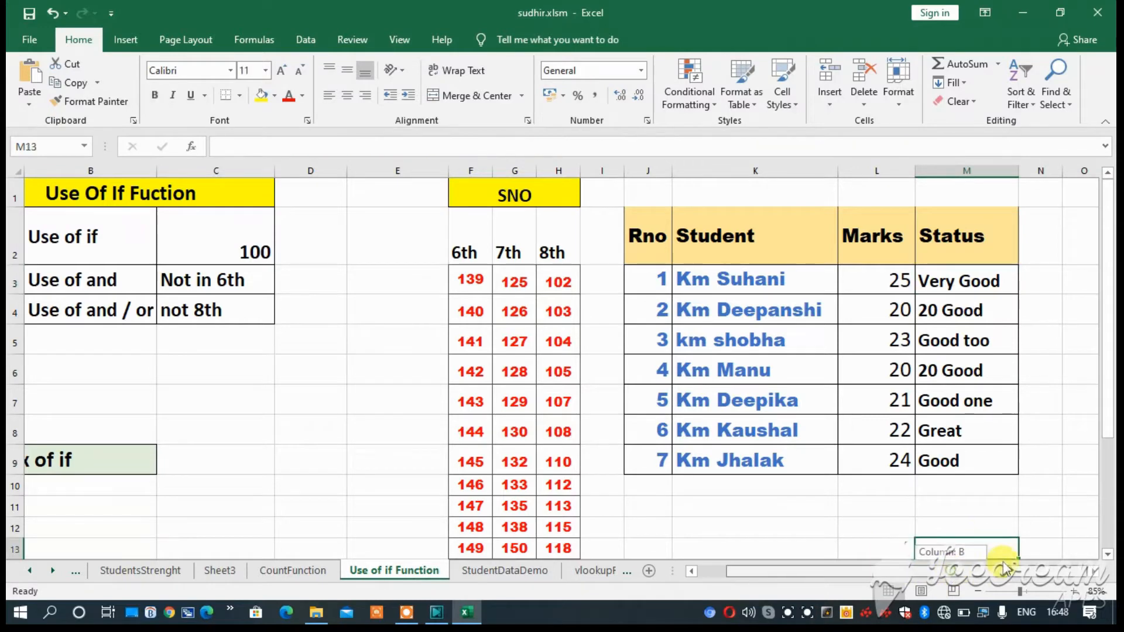
{"action": "left_click", "coordinate": [969, 279]}
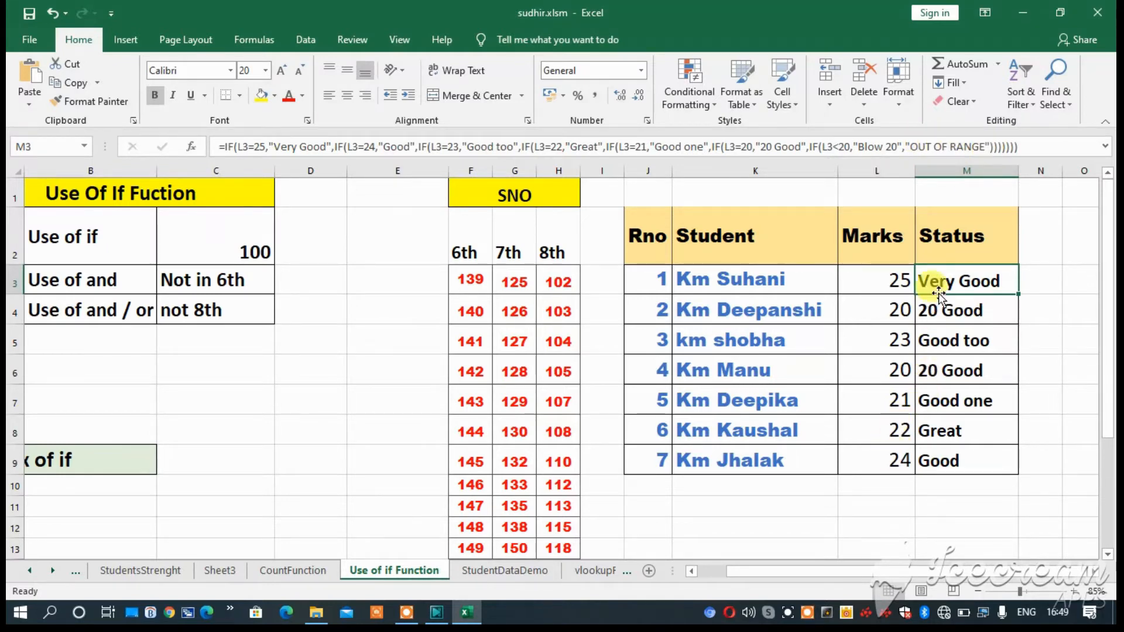
{"action": "left_click", "coordinate": [1011, 309]}
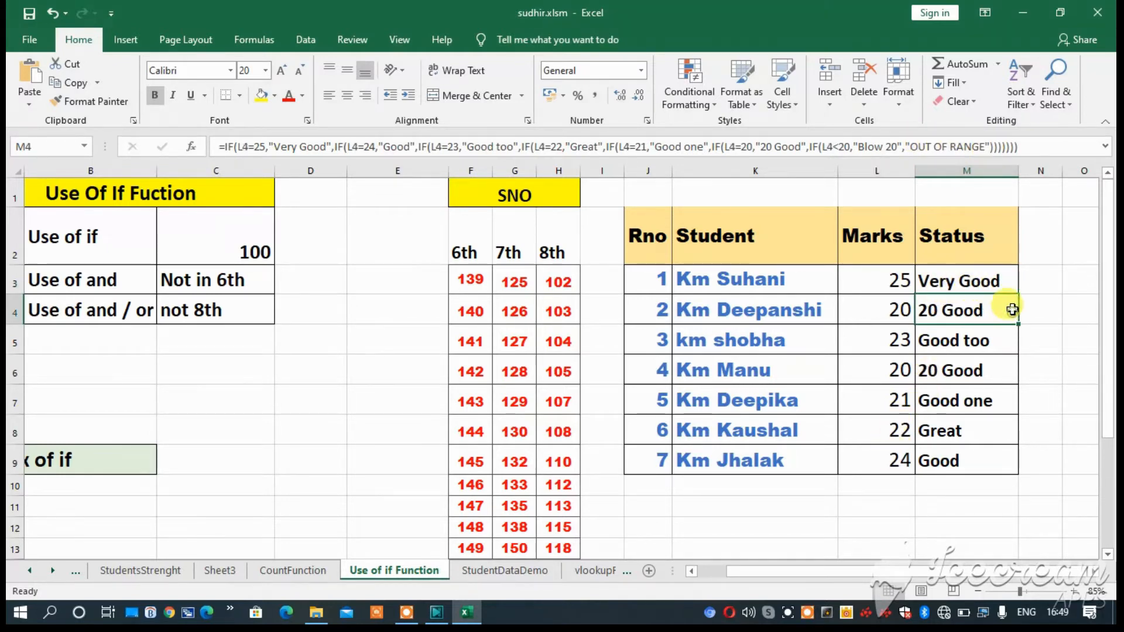
{"action": "left_click", "coordinate": [1013, 279]}
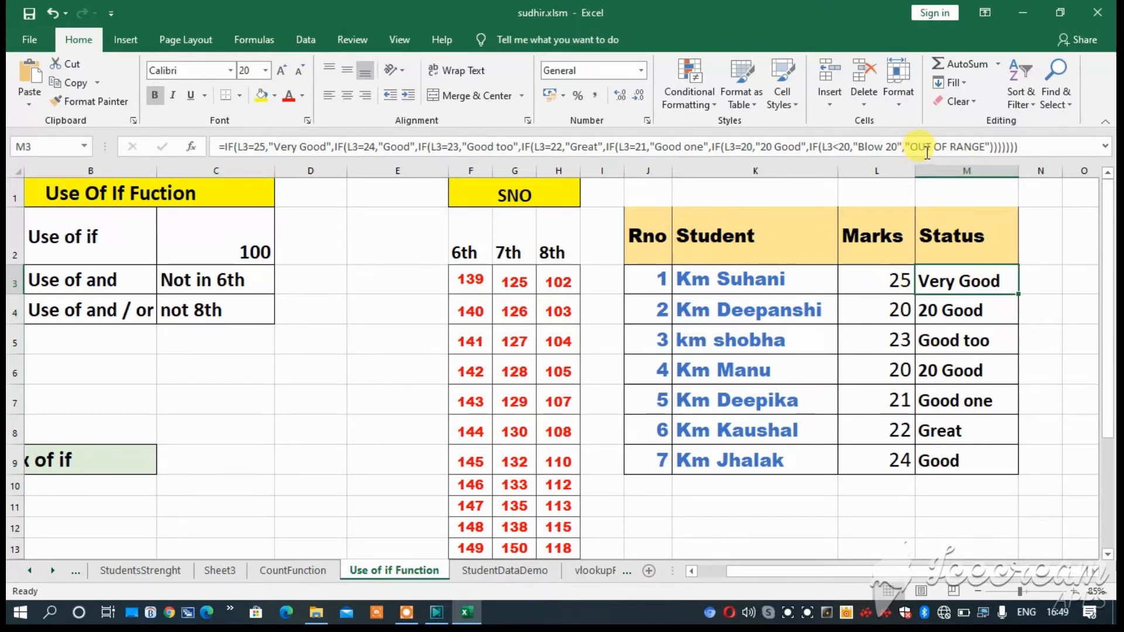
Set the marks of the student with Rno 7 in cell L9 to 26.
{"action": "left_click", "coordinate": [890, 459]}
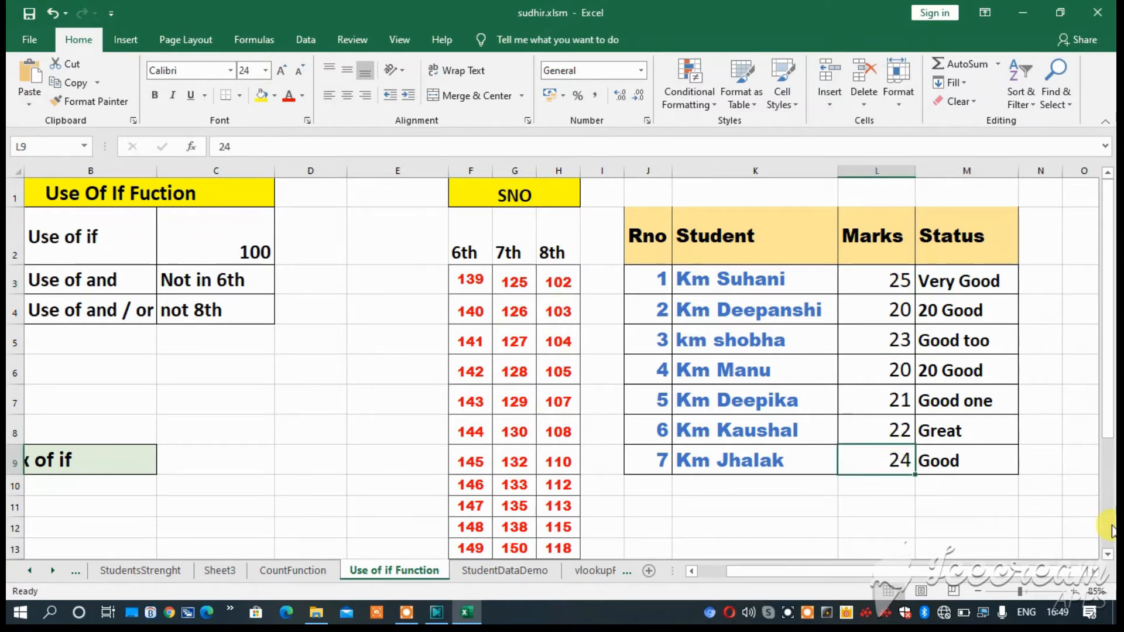
{"action": "type", "text": "2"}
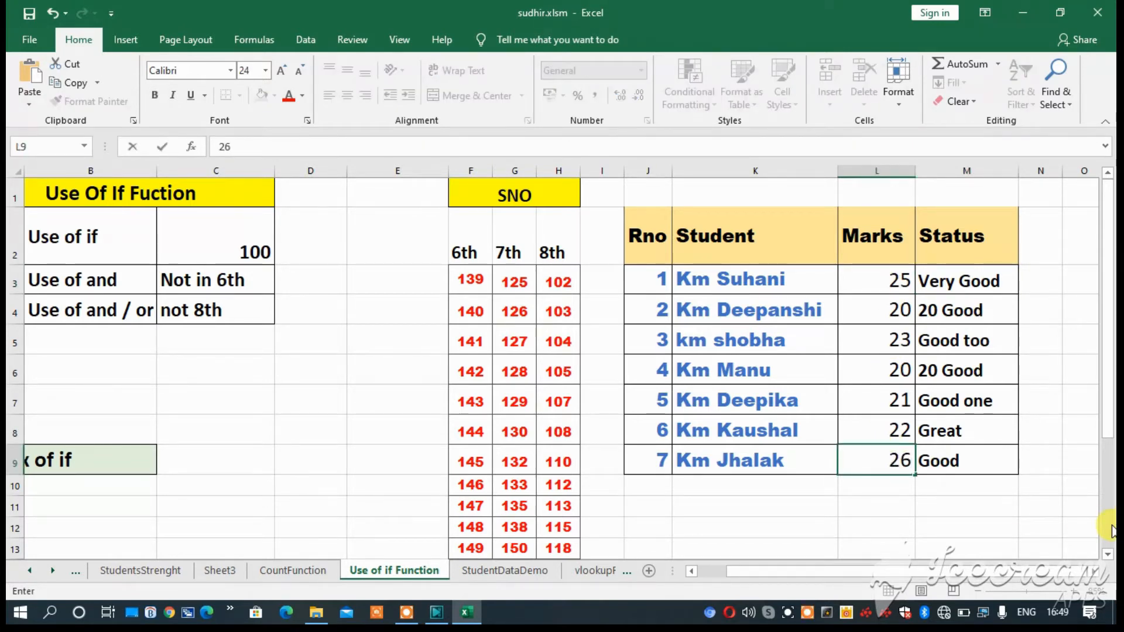
{"action": "type", "text": "6"}
{"action": "key", "text": "Return"}
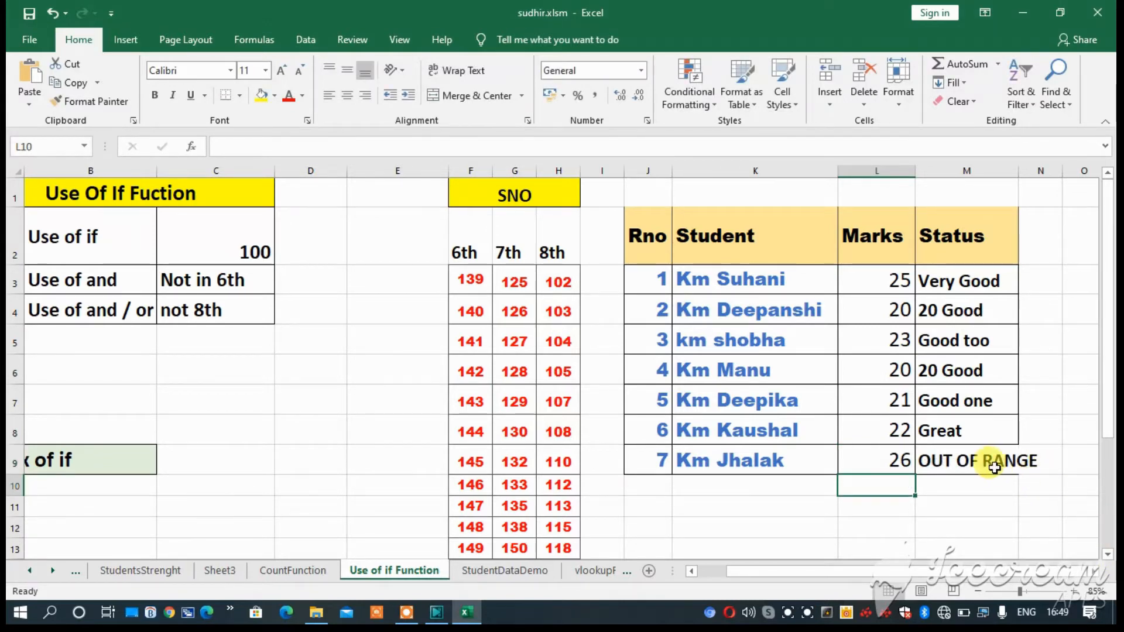
{"action": "left_click", "coordinate": [903, 460]}
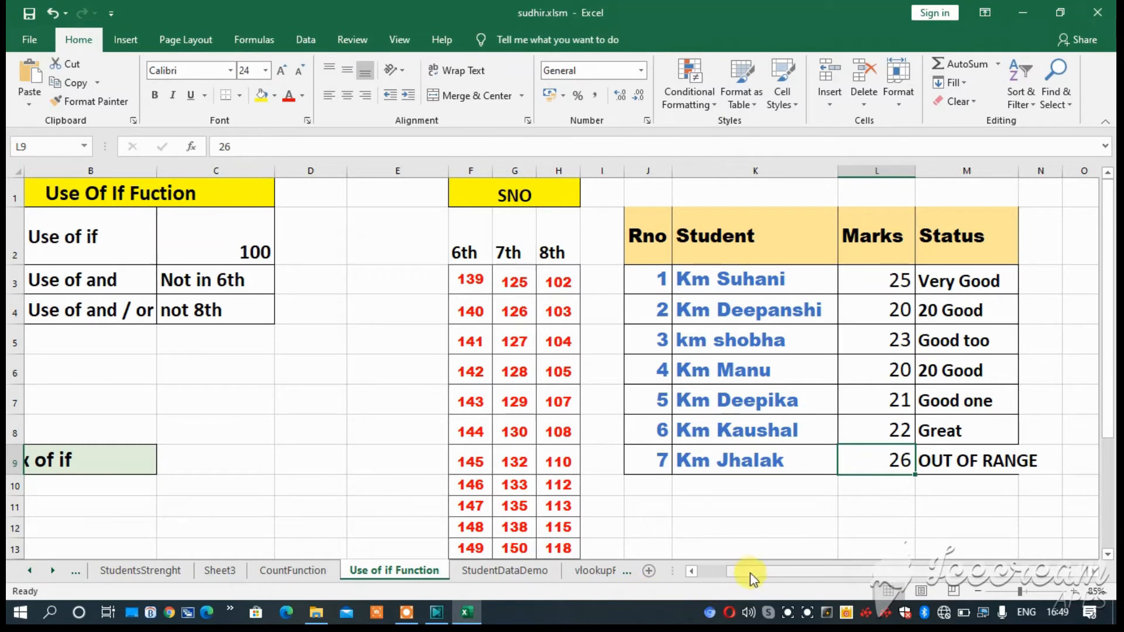
Look through the SNO table's 6th, 7th and 8th columns and inspect the IF/AND formula in C3.
{"action": "left_click_drag", "start_coordinate": [749, 572], "coordinate": [697, 568]}
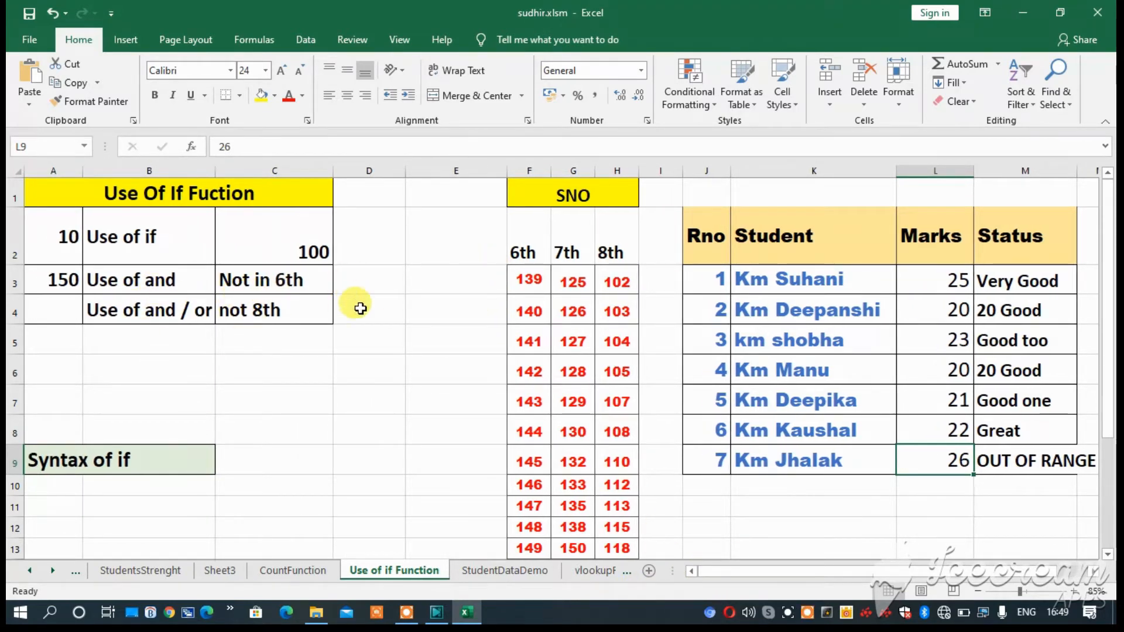
{"action": "scroll", "coordinate": [563, 372], "scroll_direction": "down", "scroll_amount": 1}
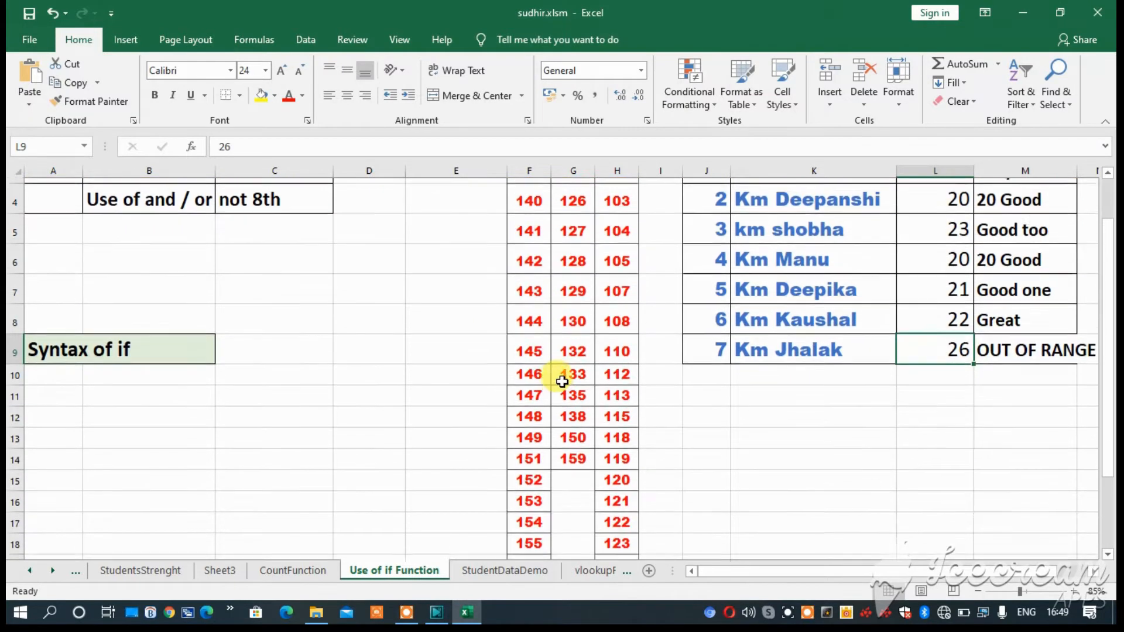
{"action": "scroll", "coordinate": [561, 374], "scroll_direction": "up", "scroll_amount": 1}
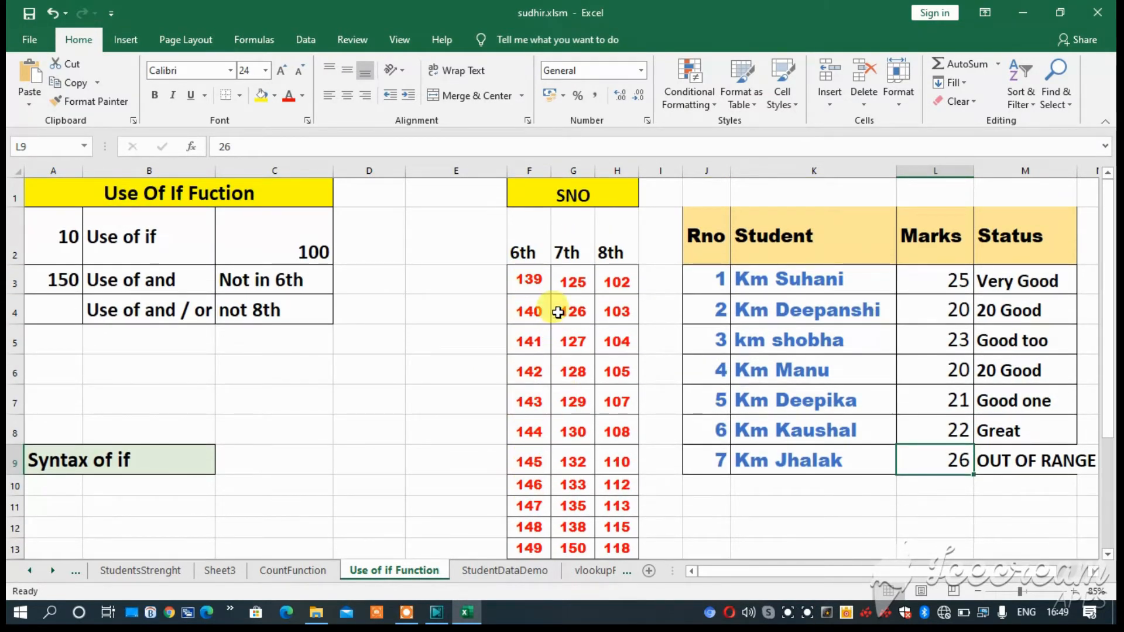
{"action": "scroll", "coordinate": [572, 388], "scroll_direction": "down", "scroll_amount": 1}
{"action": "scroll", "coordinate": [568, 390], "scroll_direction": "up", "scroll_amount": 1}
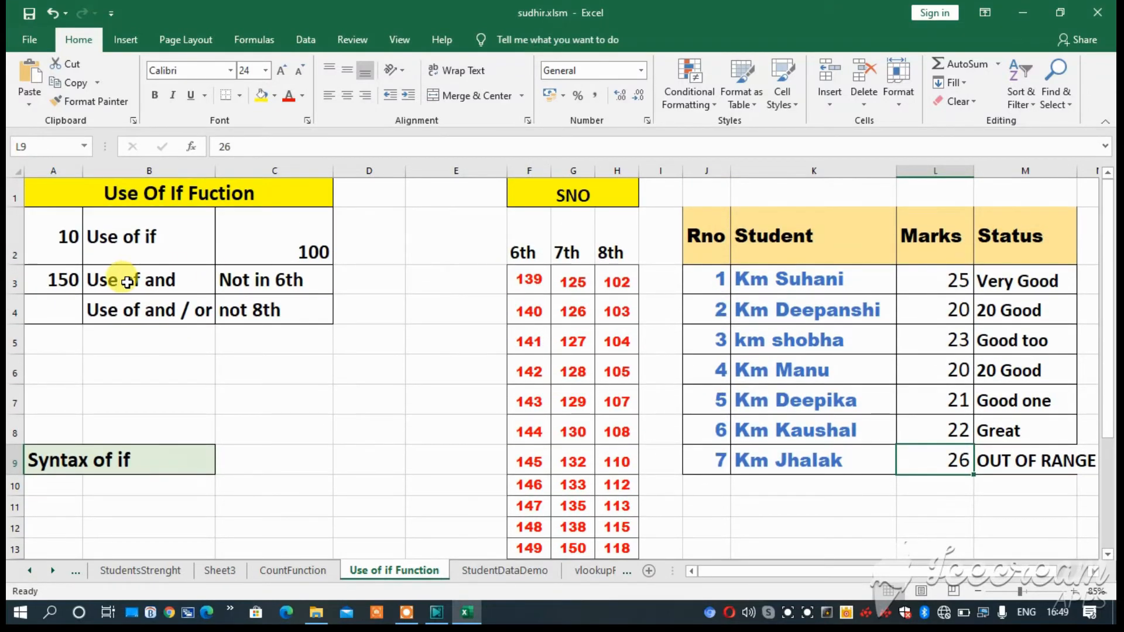
{"action": "left_click", "coordinate": [153, 282]}
{"action": "left_click", "coordinate": [260, 282]}
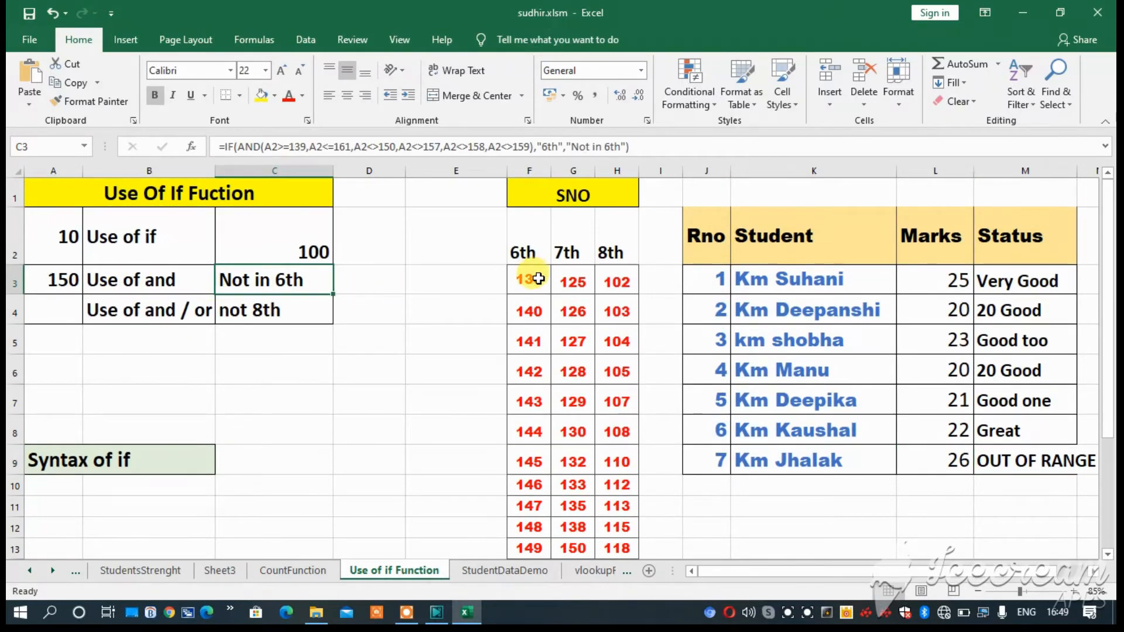
Enter 139 in cell A3 and check which cell the formula in C3 refers to.
{"action": "left_click", "coordinate": [68, 278]}
{"action": "type", "text": "139"}
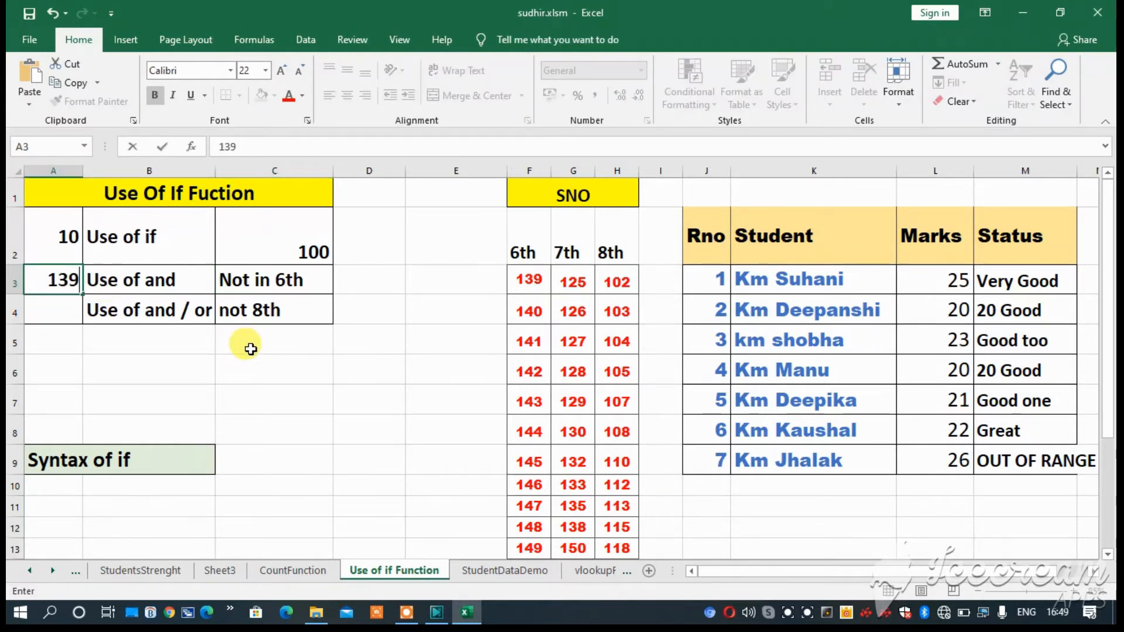
{"action": "key", "text": "Return"}
{"action": "left_click", "coordinate": [67, 277]}
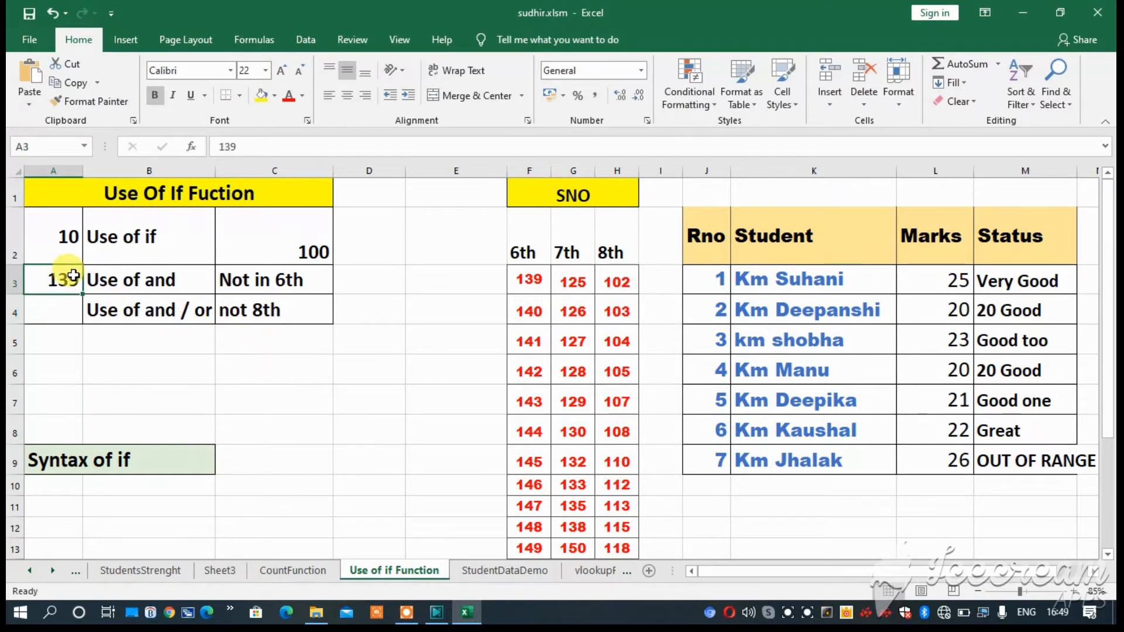
{"action": "left_click", "coordinate": [219, 286]}
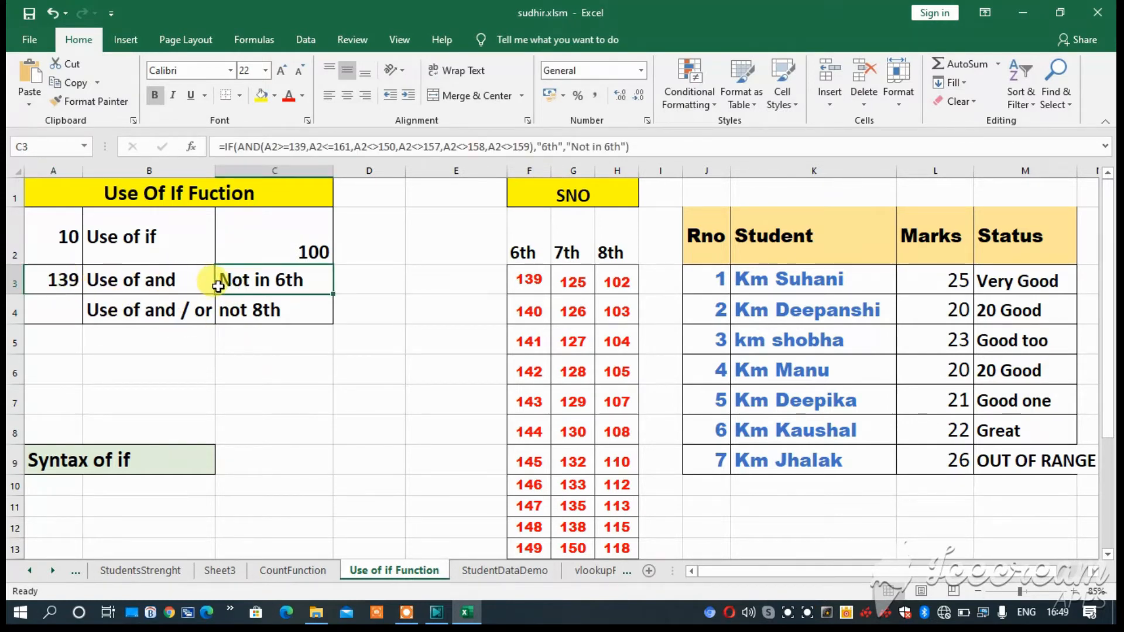
Change the input value in cell A2 to 139 to test the IF/AND formula.
{"action": "left_click", "coordinate": [58, 231]}
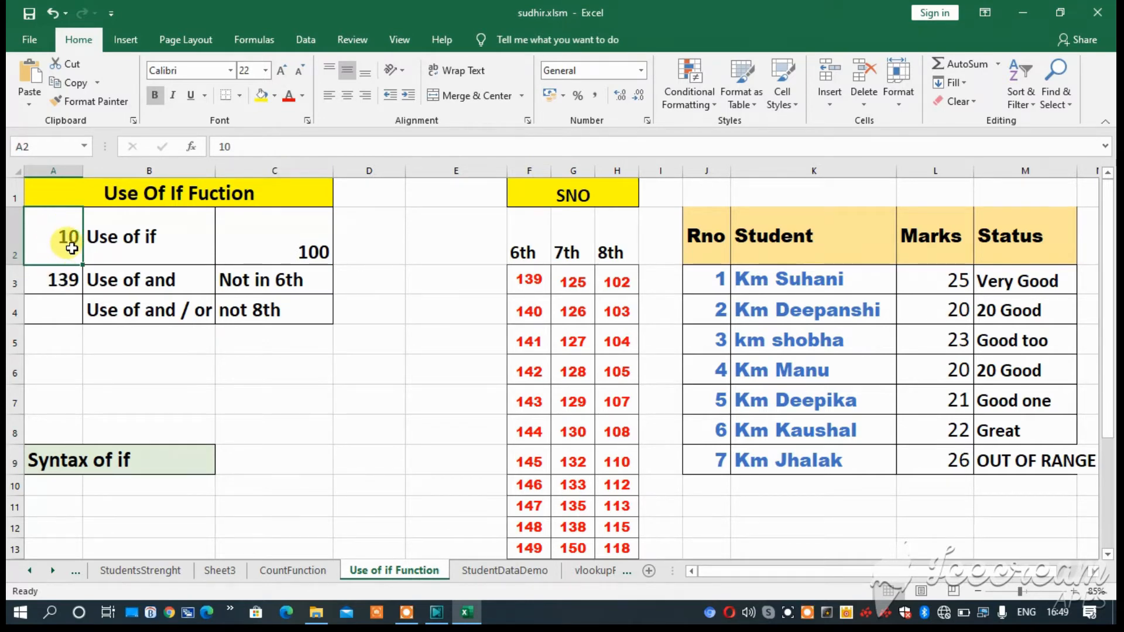
{"action": "type", "text": "1"}
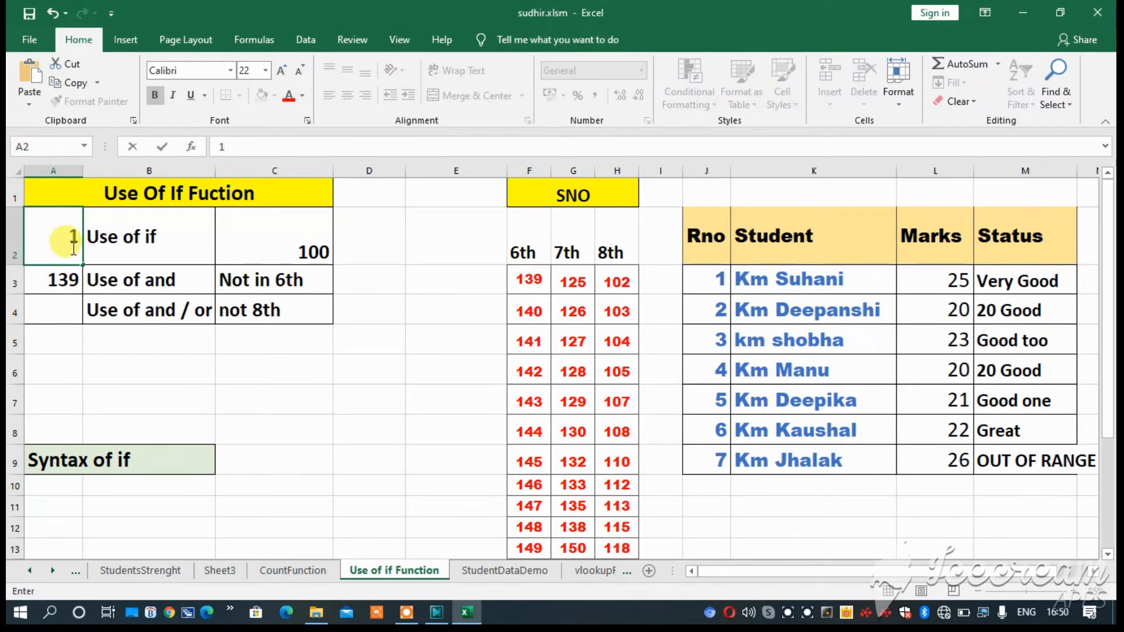
{"action": "type", "text": "39"}
{"action": "key", "text": "Return"}
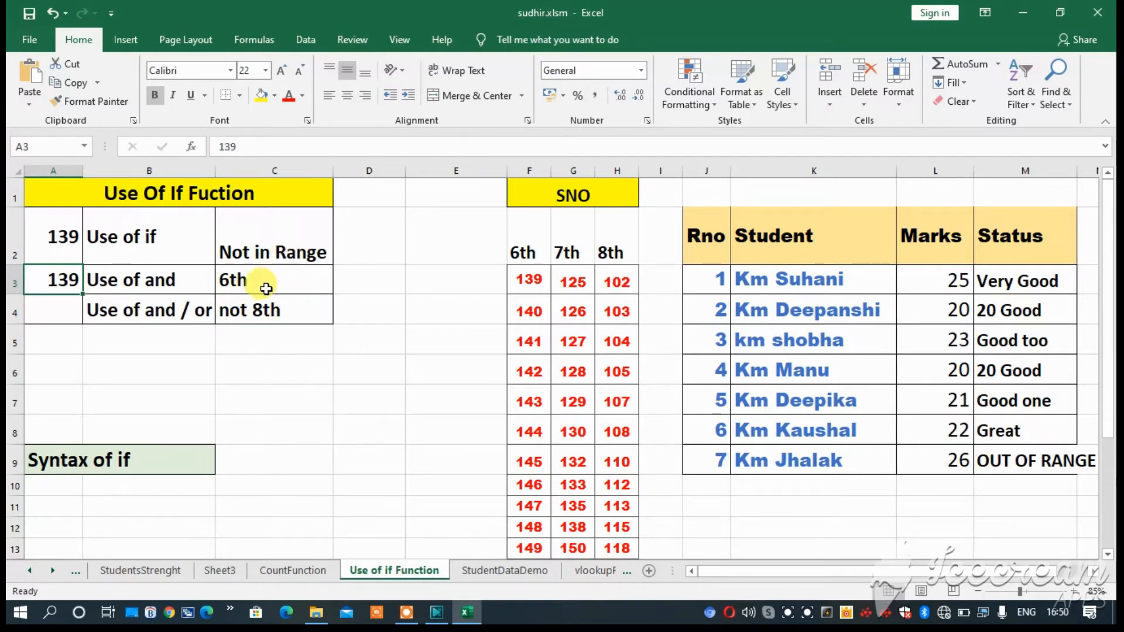
Compare the AND conditions of the formula in C3 with the numbers in the SNO table's 6th column.
{"action": "left_click", "coordinate": [244, 284]}
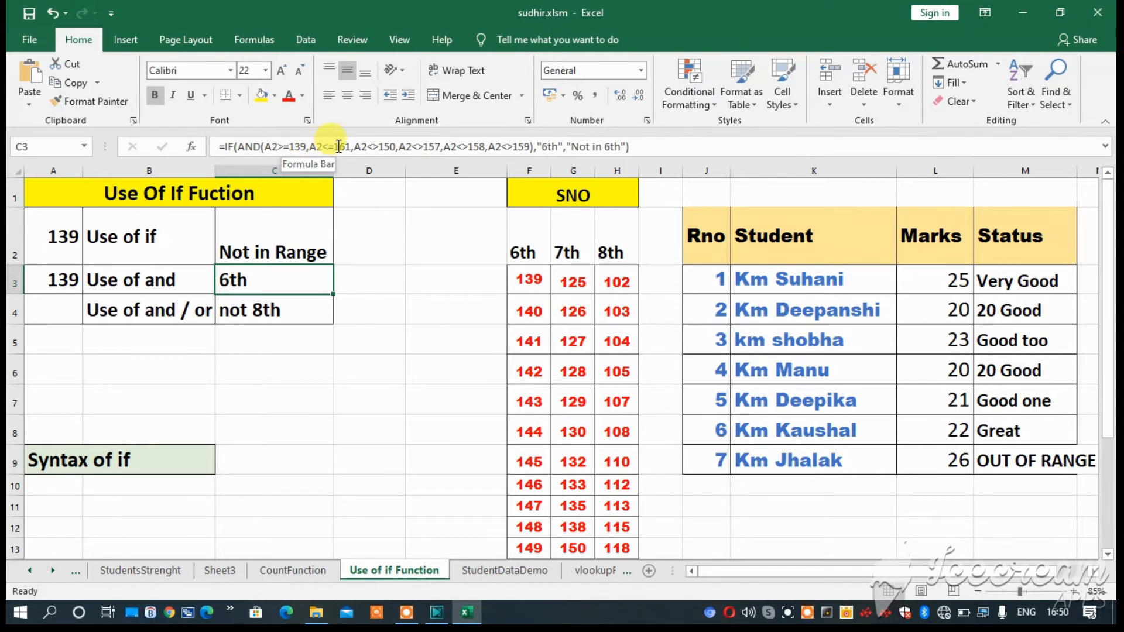
{"action": "scroll", "coordinate": [456, 271], "scroll_direction": "down", "scroll_amount": 3}
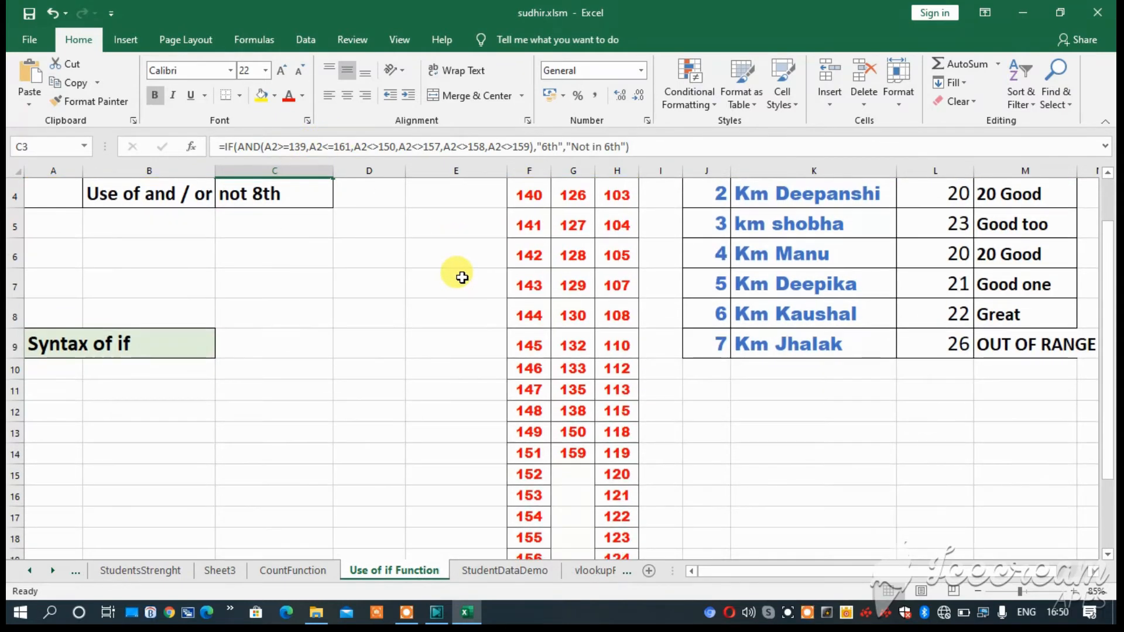
{"action": "scroll", "coordinate": [480, 293], "scroll_direction": "down", "scroll_amount": 3}
{"action": "scroll", "coordinate": [513, 354], "scroll_direction": "up", "scroll_amount": 5}
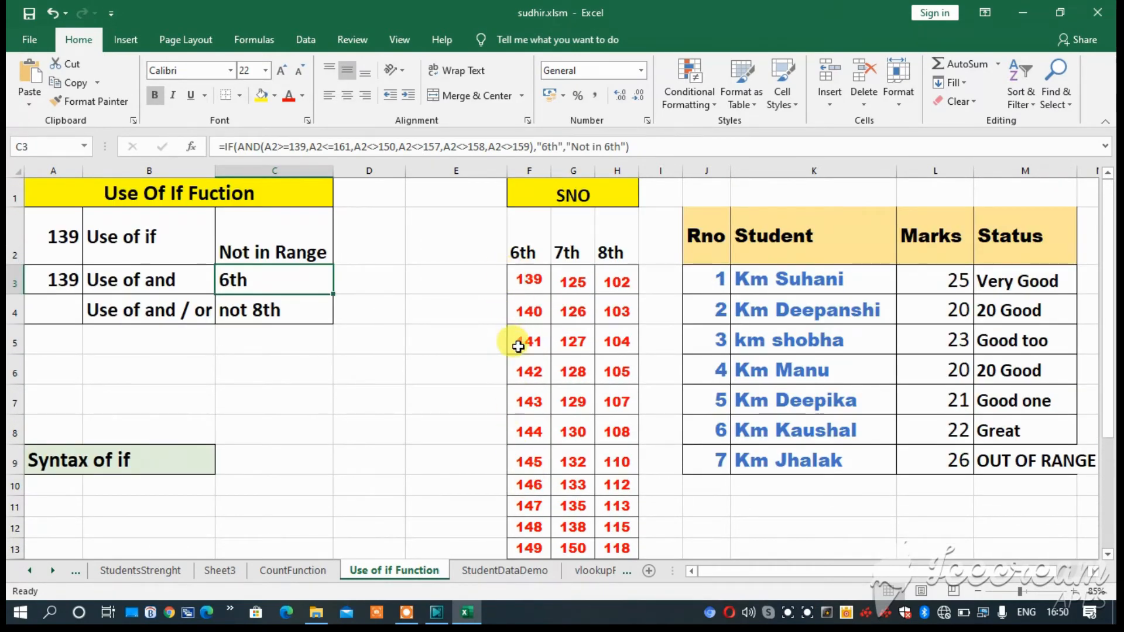
{"action": "scroll", "coordinate": [518, 347], "scroll_direction": "down", "scroll_amount": 1}
{"action": "scroll", "coordinate": [518, 347], "scroll_direction": "down", "scroll_amount": 2}
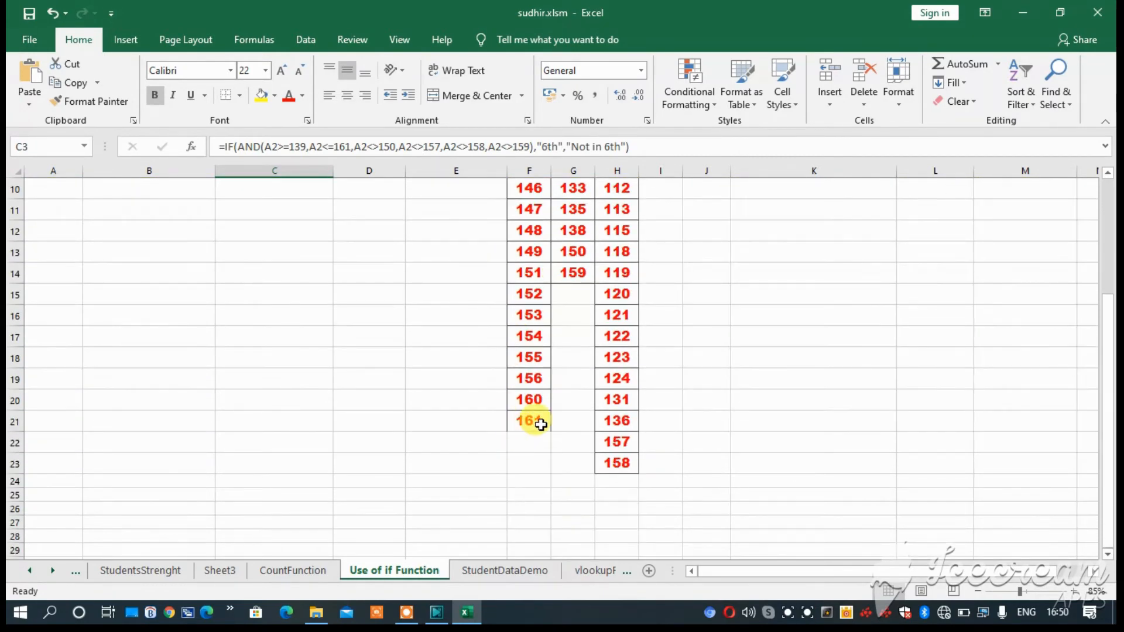
{"action": "scroll", "coordinate": [540, 423], "scroll_direction": "up", "scroll_amount": 3}
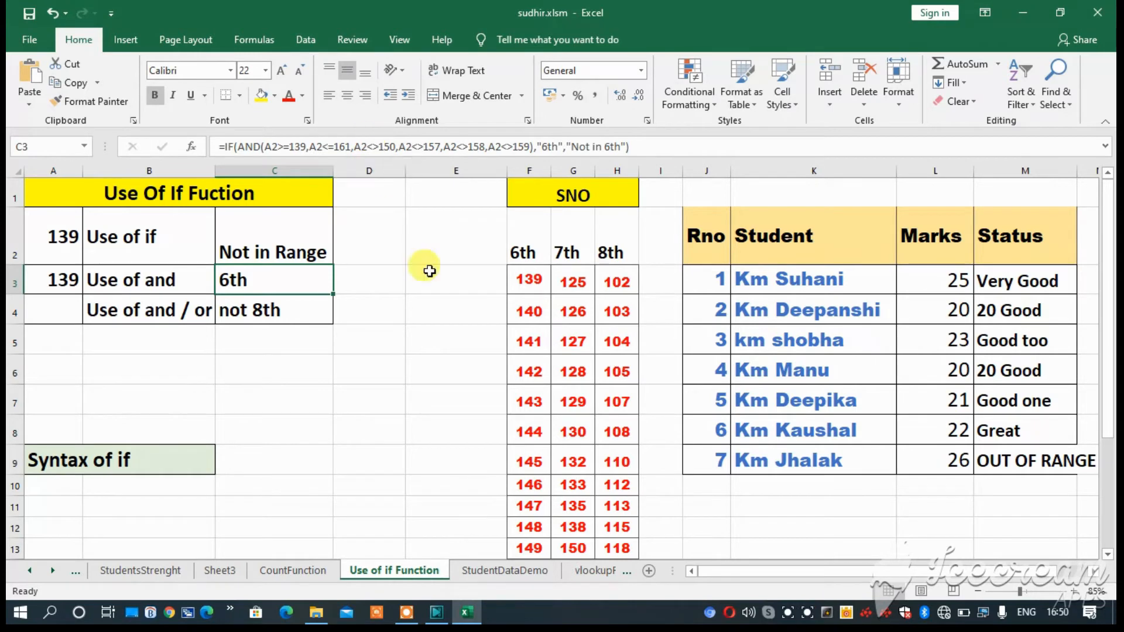
Look through the SNO table's 7th and 8th columns for 150, 157, 158 and 159, the numbers excluded by the formula in C3.
{"action": "scroll", "coordinate": [526, 345], "scroll_direction": "down", "scroll_amount": 1}
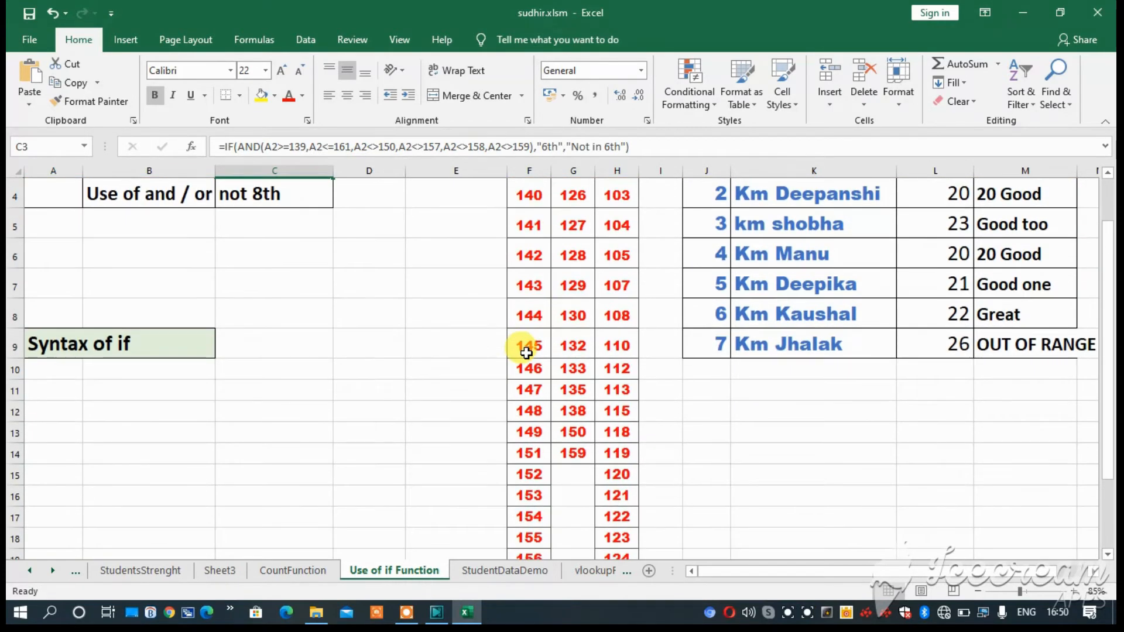
{"action": "scroll", "coordinate": [557, 354], "scroll_direction": "up", "scroll_amount": 1}
{"action": "scroll", "coordinate": [557, 354], "scroll_direction": "up", "scroll_amount": 1}
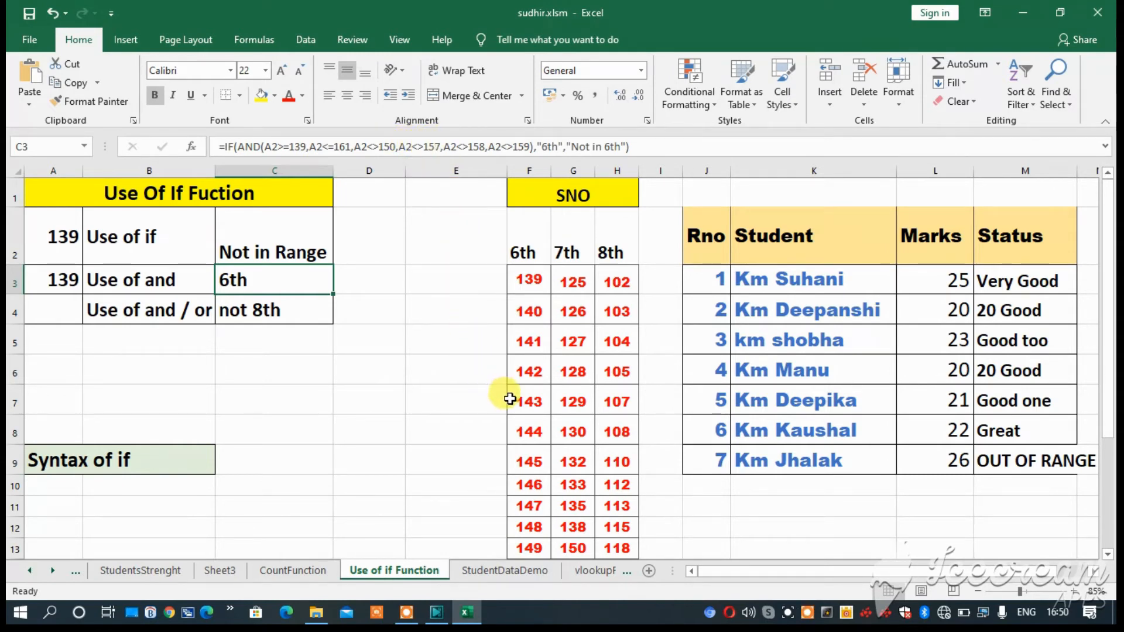
{"action": "scroll", "coordinate": [554, 426], "scroll_direction": "down", "scroll_amount": 1}
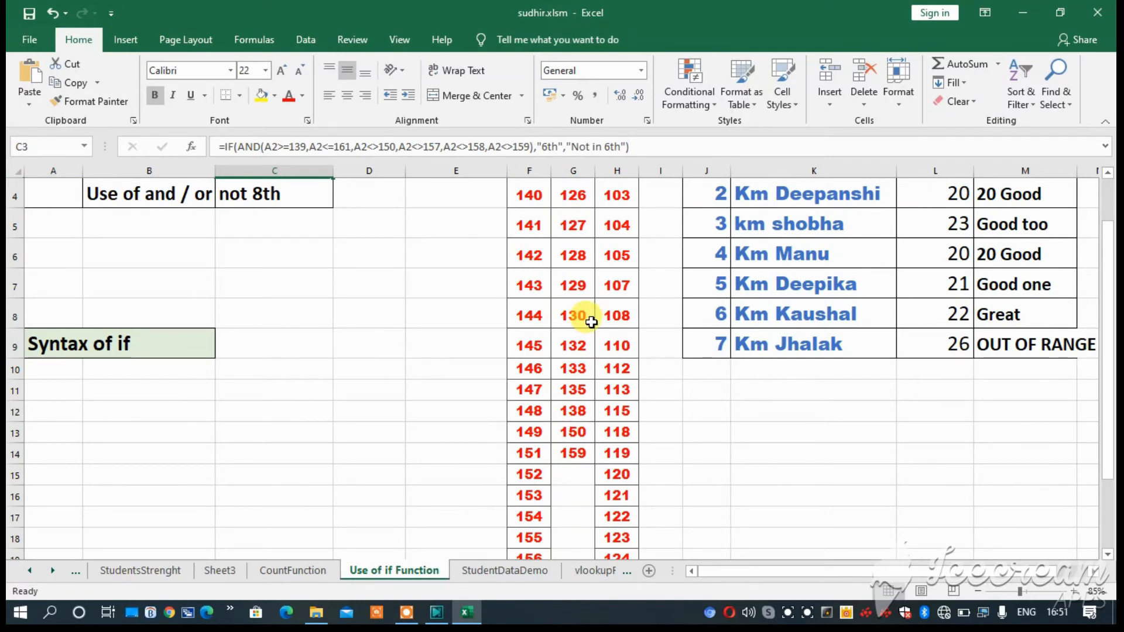
{"action": "scroll", "coordinate": [590, 321], "scroll_direction": "down", "scroll_amount": 1}
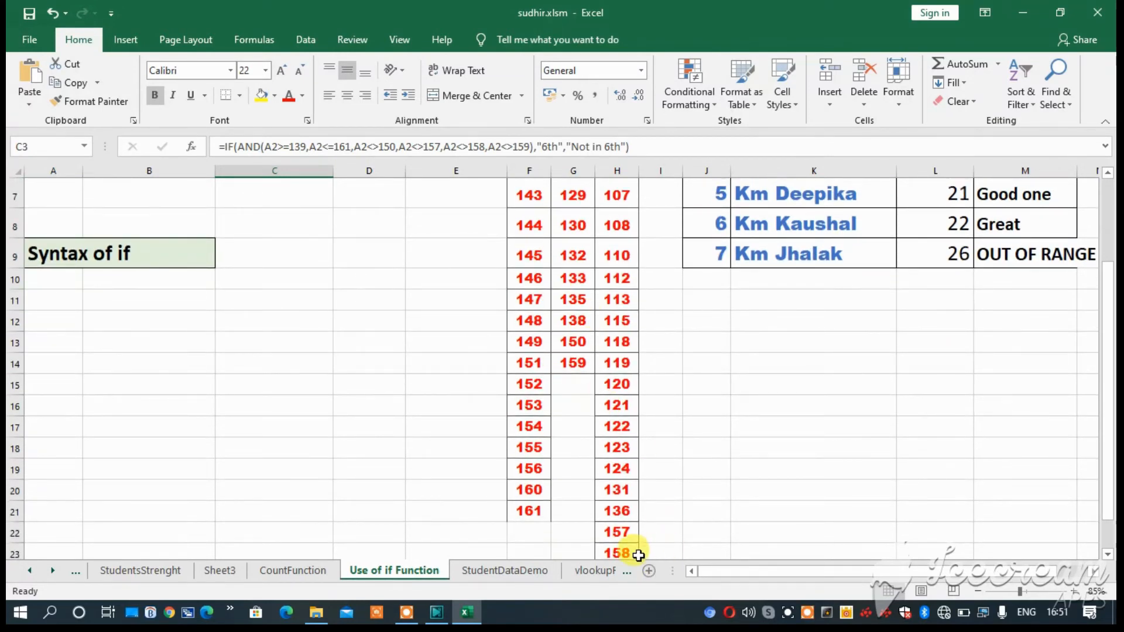
{"action": "scroll", "coordinate": [627, 275], "scroll_direction": "up", "scroll_amount": 2}
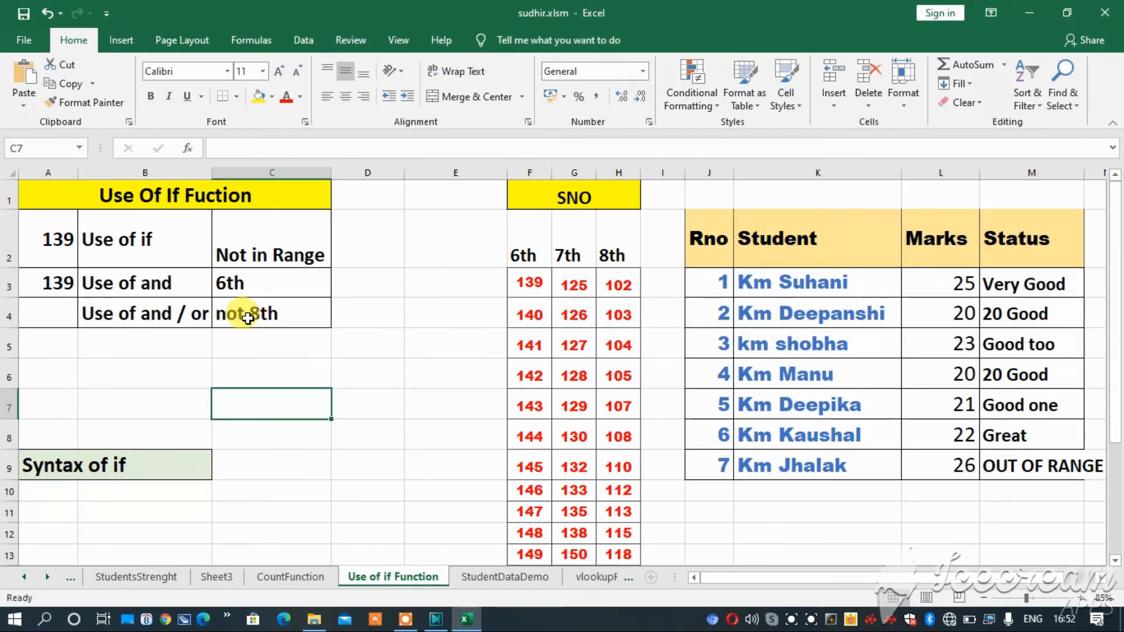
Inspect the IF formula with AND and OR in C4 and test it by setting the input value in cell A2 to 102.
{"action": "left_click", "coordinate": [251, 315]}
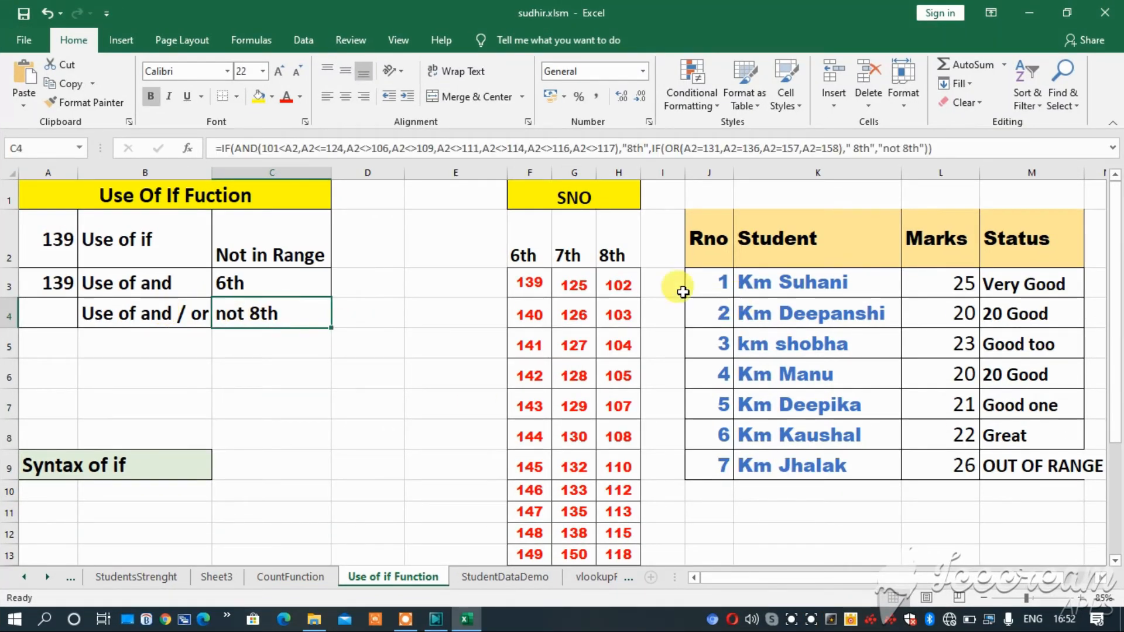
{"action": "left_click", "coordinate": [57, 238]}
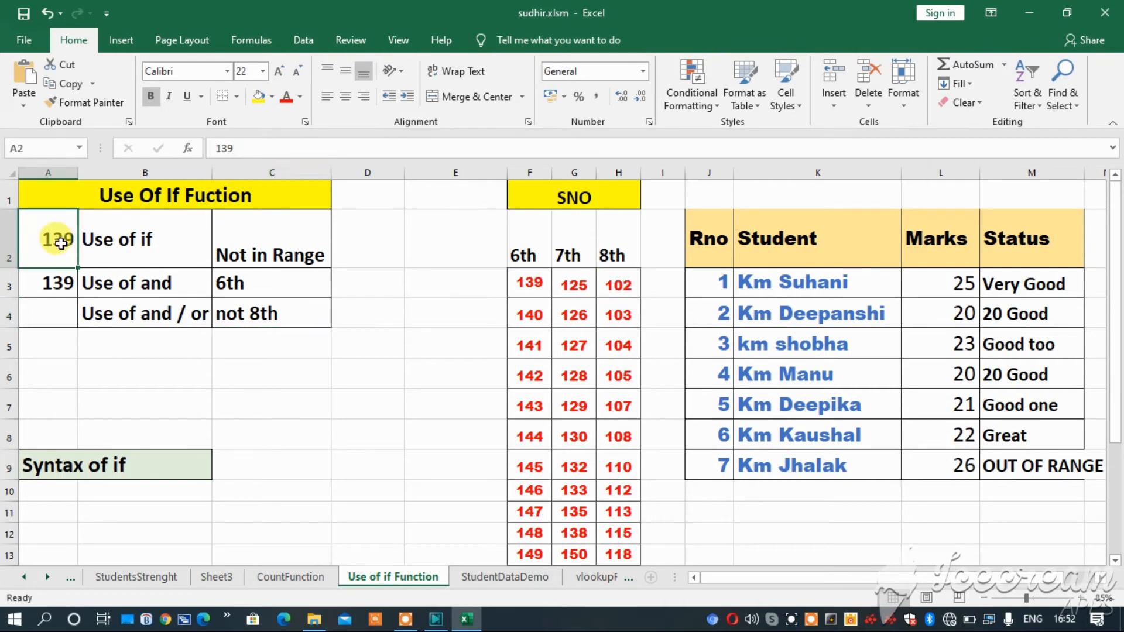
{"action": "type", "text": "1"}
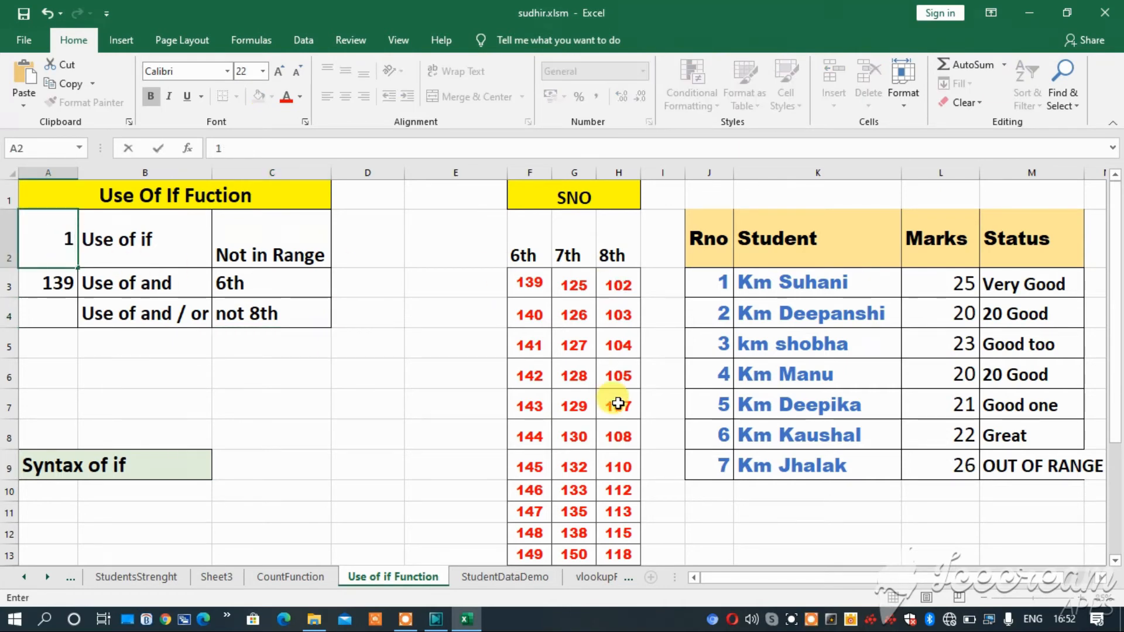
{"action": "type", "text": "02"}
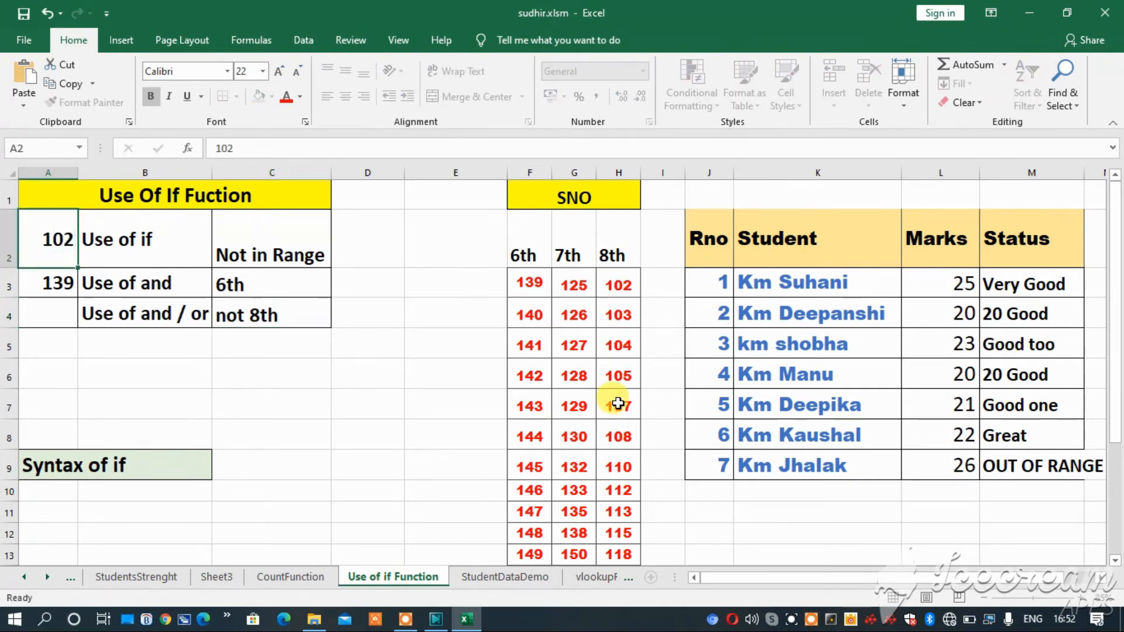
{"action": "key", "text": "Return"}
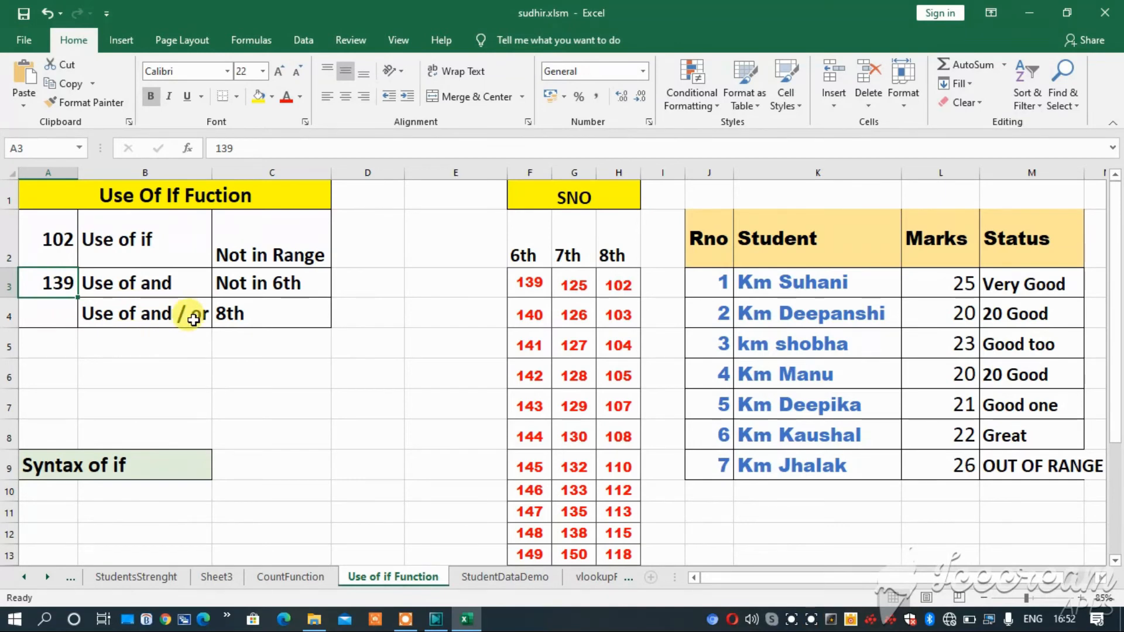
Compare the AND and OR conditions of the formula in C4 with the numbers in the SNO table's 8th column.
{"action": "left_click", "coordinate": [240, 313]}
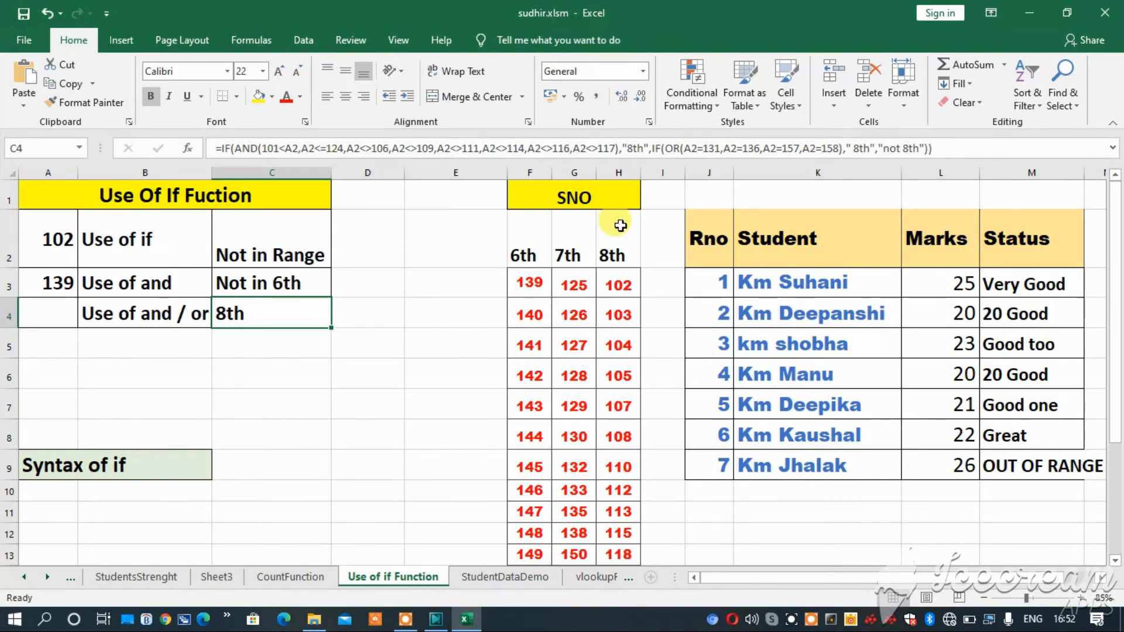
{"action": "scroll", "coordinate": [624, 308], "scroll_direction": "down", "scroll_amount": 2}
{"action": "scroll", "coordinate": [628, 305], "scroll_direction": "up", "scroll_amount": 2}
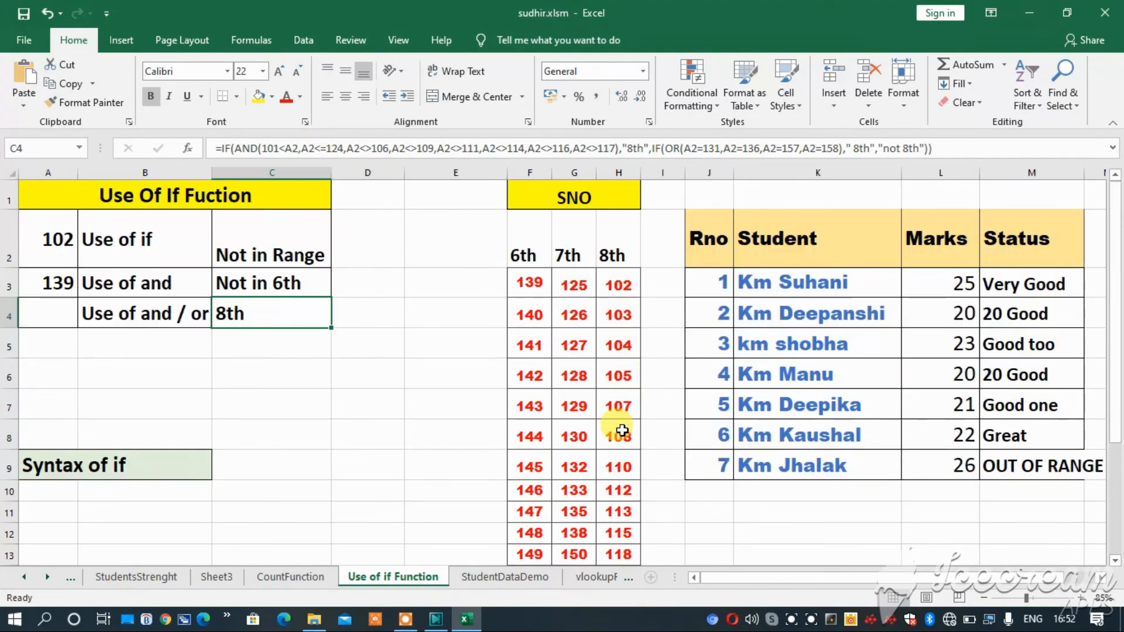
{"action": "scroll", "coordinate": [615, 468], "scroll_direction": "down", "scroll_amount": 3}
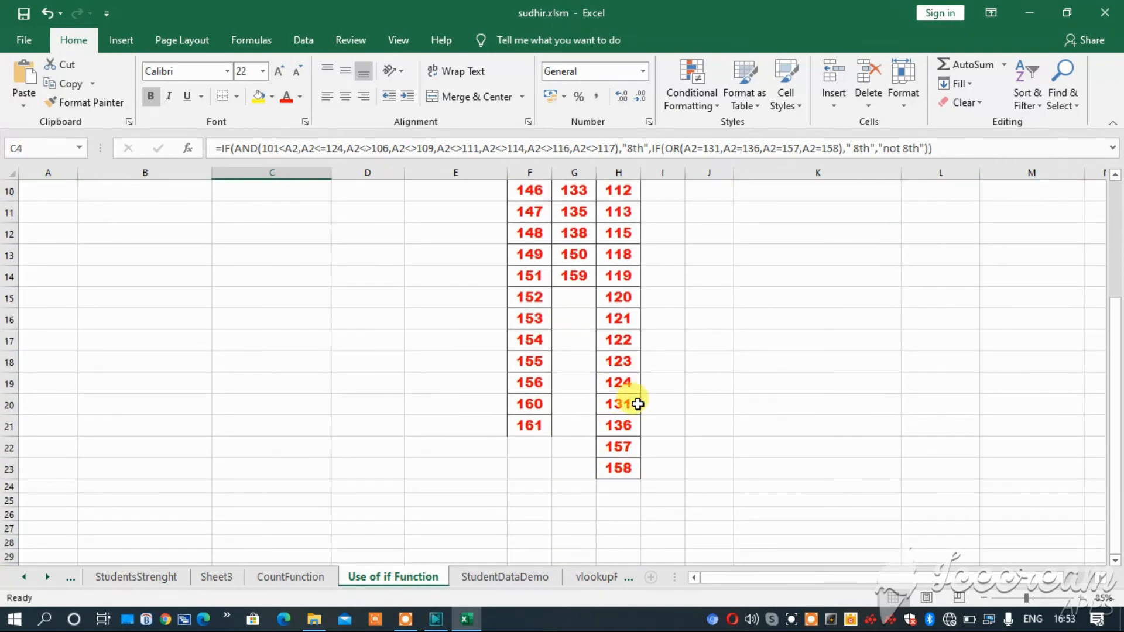
{"action": "scroll", "coordinate": [630, 456], "scroll_direction": "up", "scroll_amount": 1}
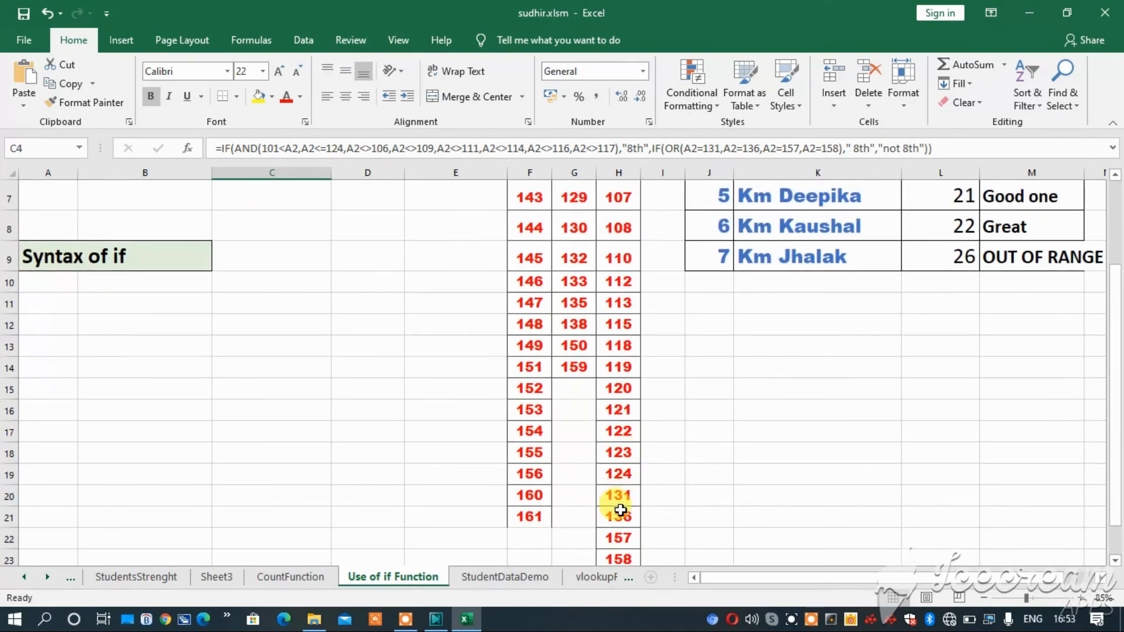
{"action": "scroll", "coordinate": [620, 511], "scroll_direction": "up", "scroll_amount": 2}
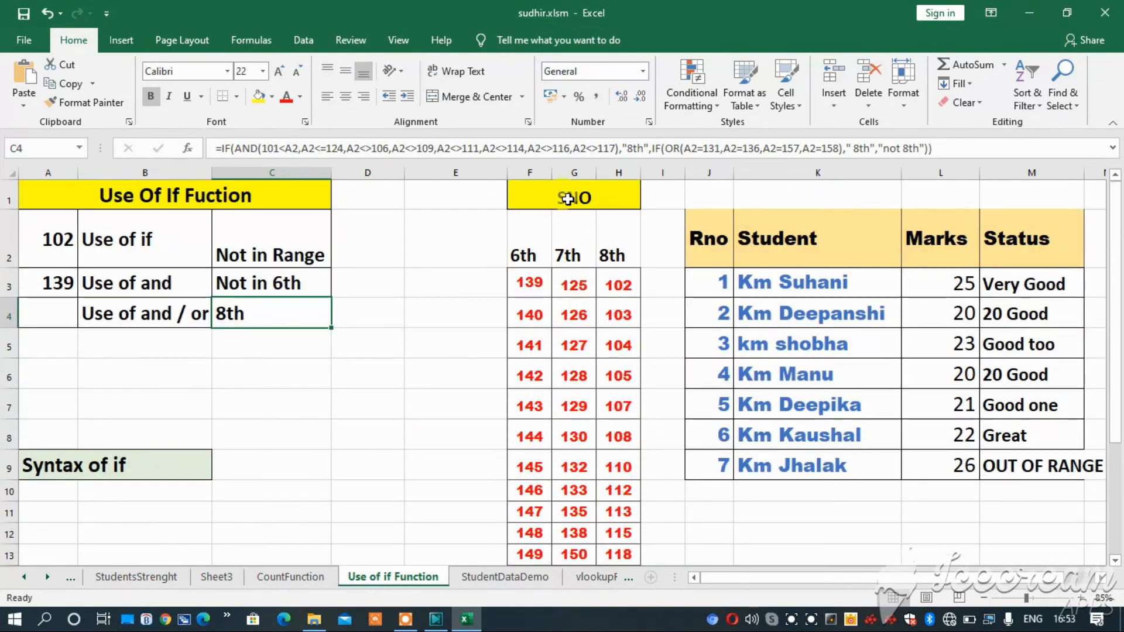